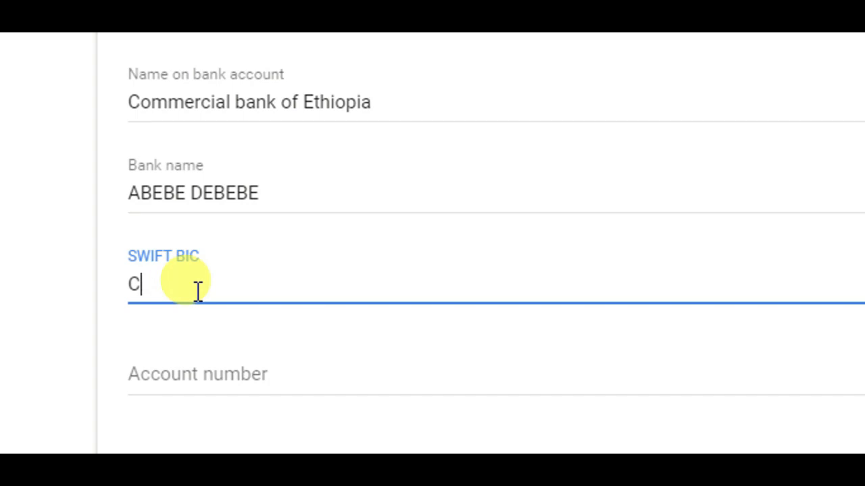
Step: Finish entering SWIFT BIC CBETEETA and select the end of the code
text(BETEETA)
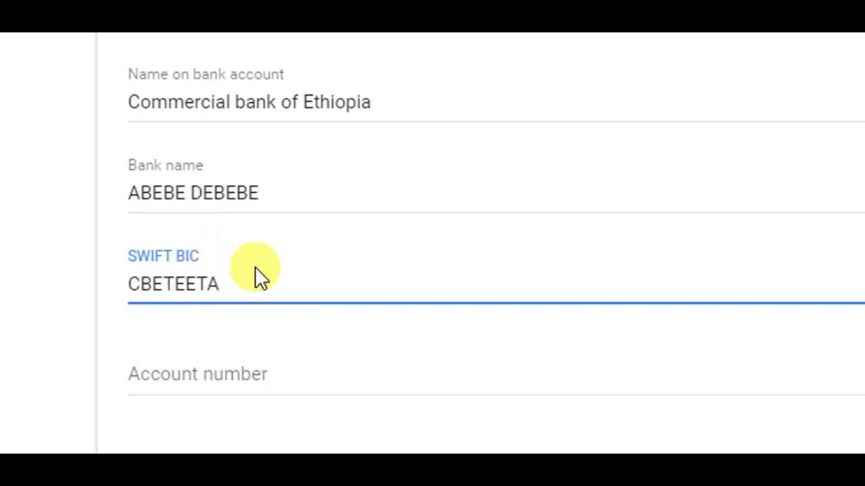
drag(252, 283, 251, 291)
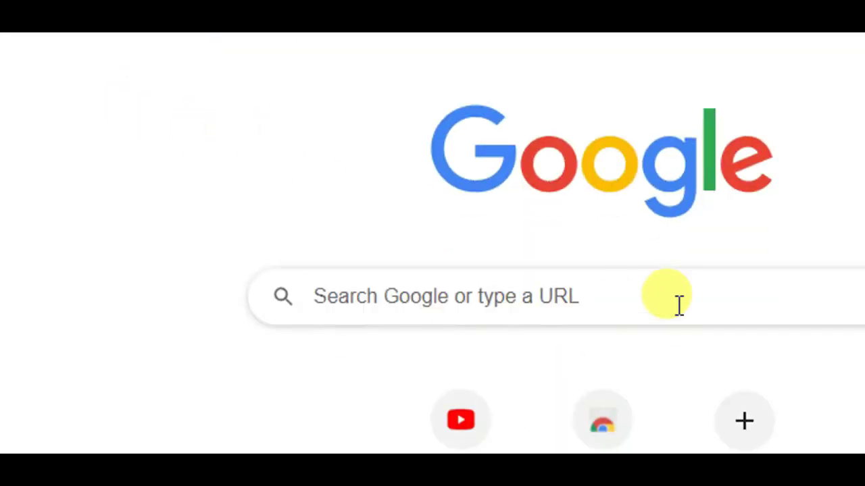
Step: Search 'commercial bank of ethiopia swif code' and copy CBETETAA from the result
click(509, 291)
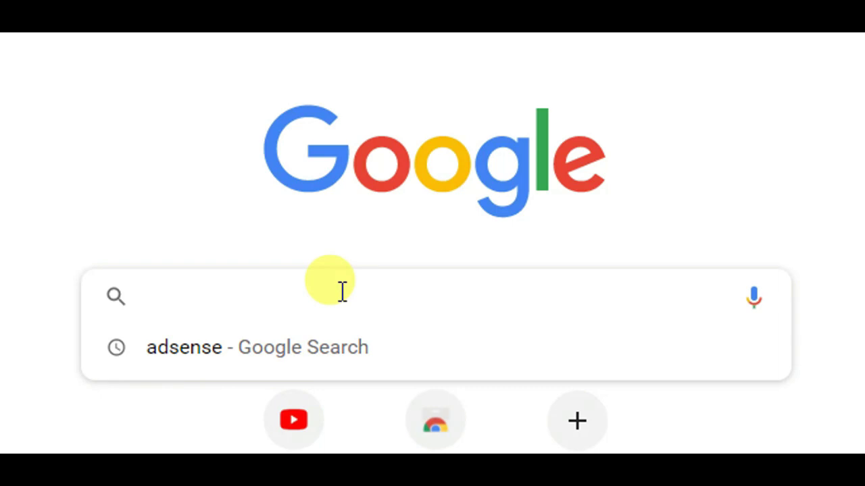
text(commerci)
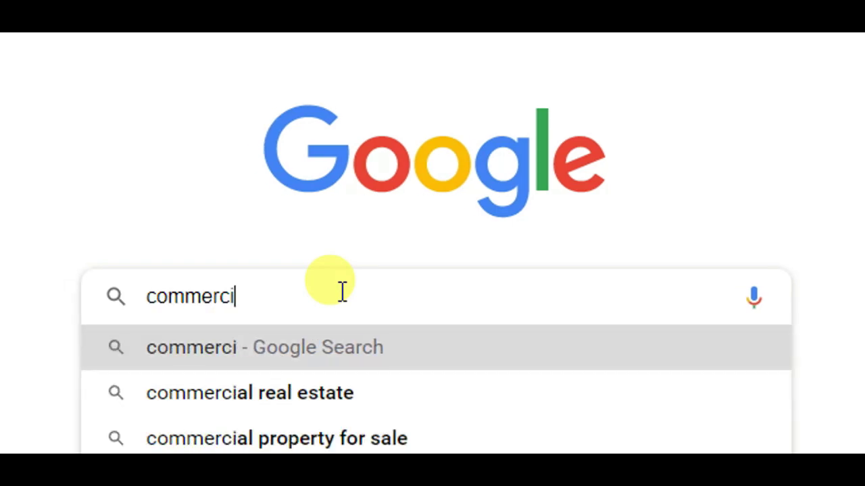
text(al bank of )
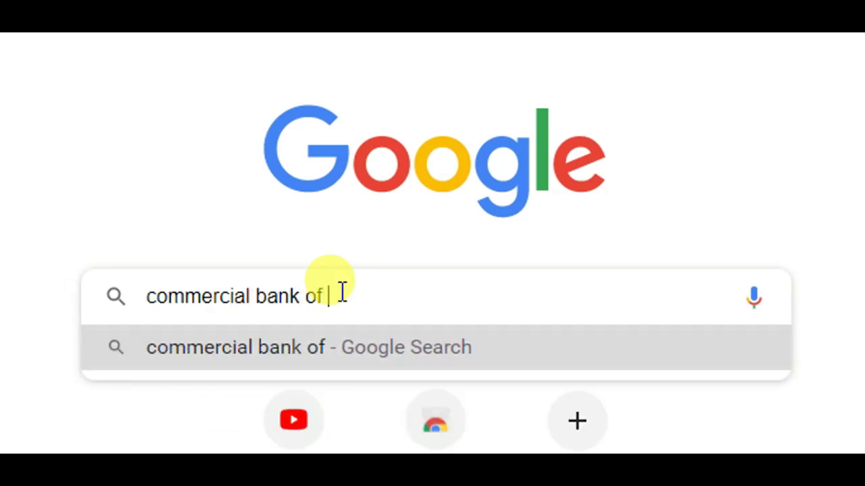
text(ethiopia s)
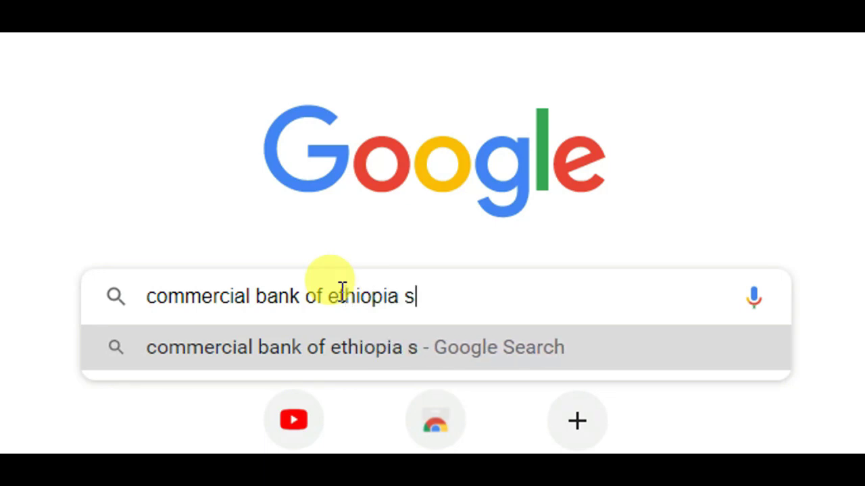
text(wif )
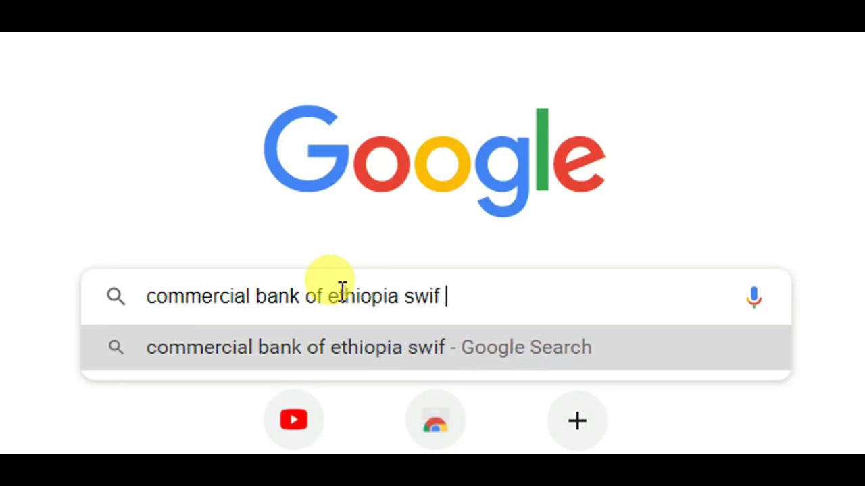
text(code)
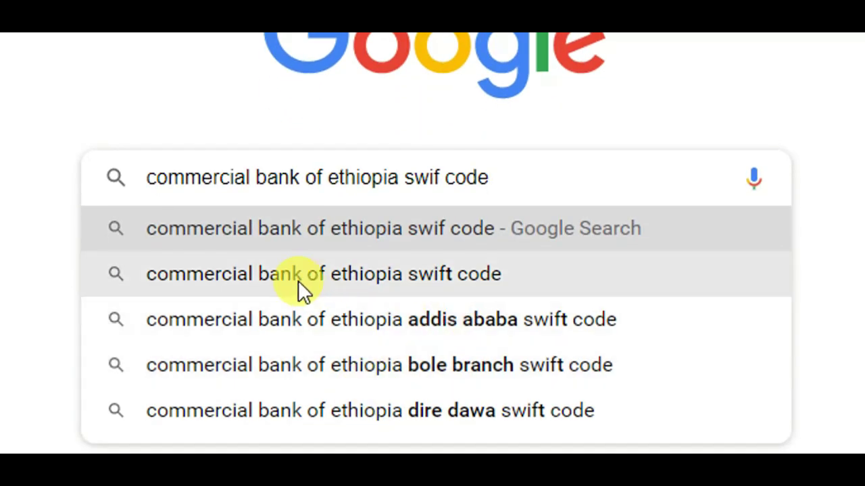
click(297, 281)
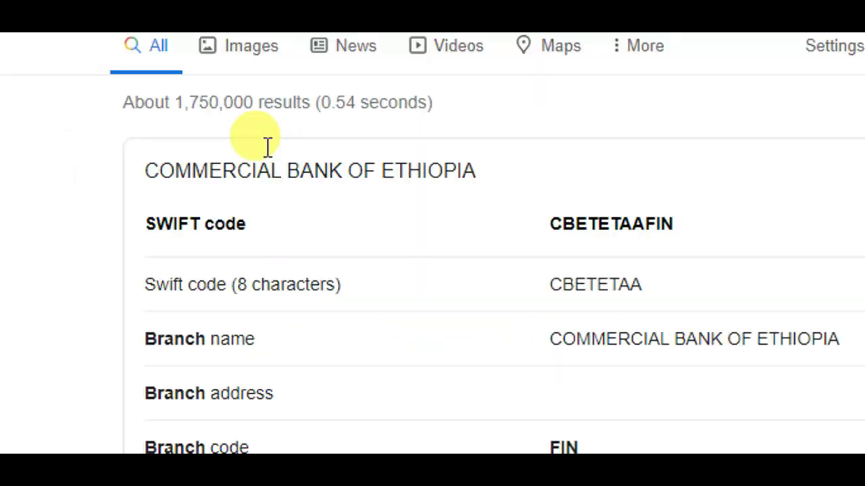
drag(676, 286, 541, 290)
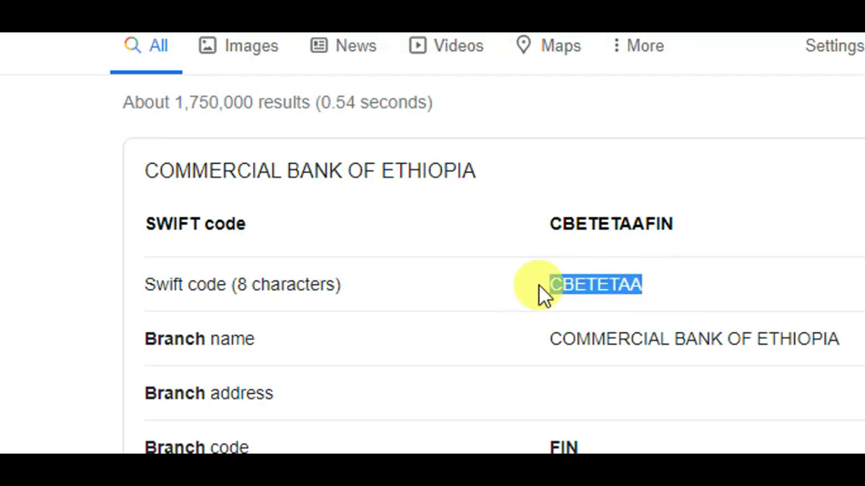
right_click(573, 282)
click(591, 301)
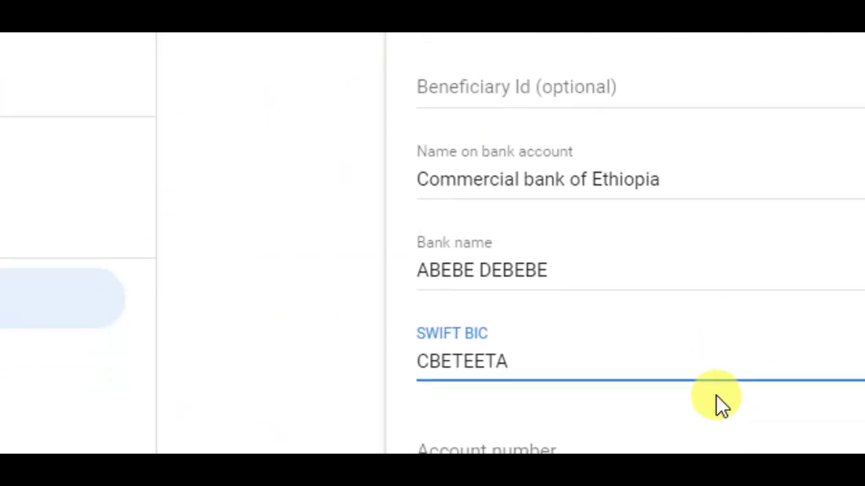
Step: Replace the SWIFT BIC entry with the copied CBETETAA
drag(528, 353, 331, 357)
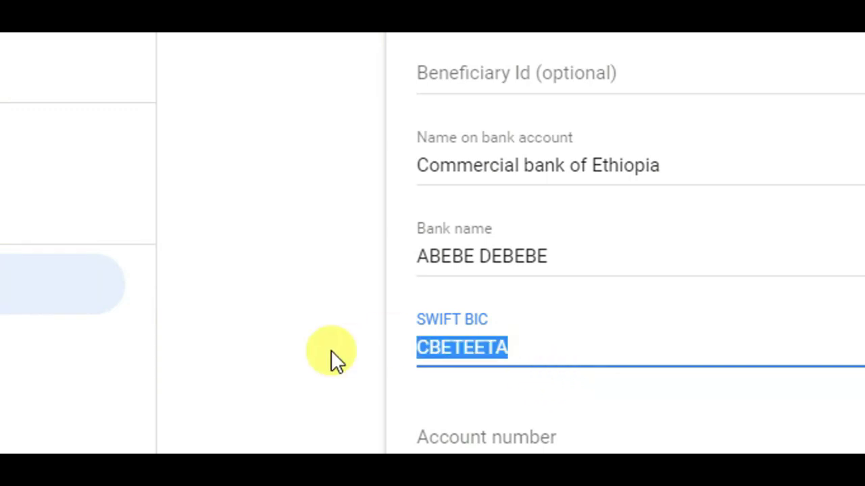
right_click(523, 346)
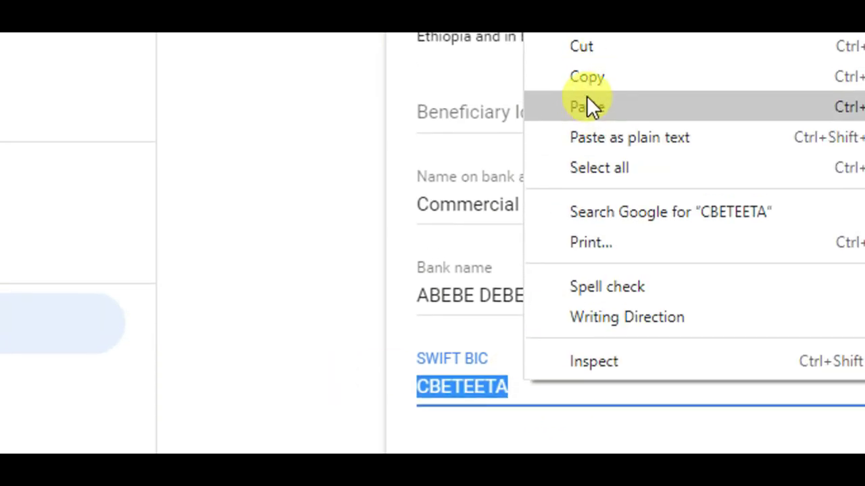
click(588, 68)
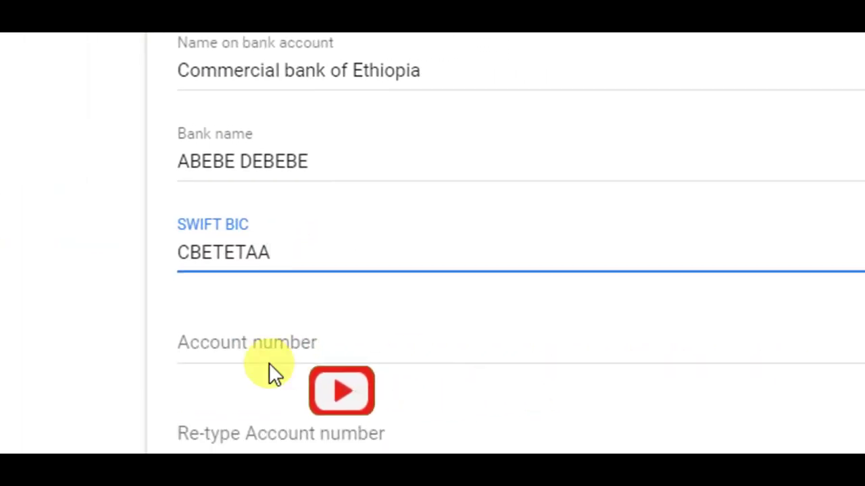
Step: Enter the bank account number, tick the primary payment method box, then cancel the form
click(309, 355)
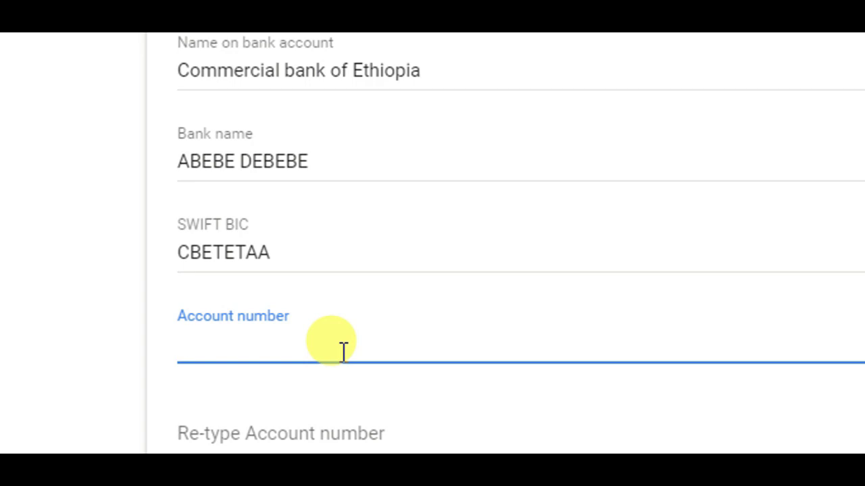
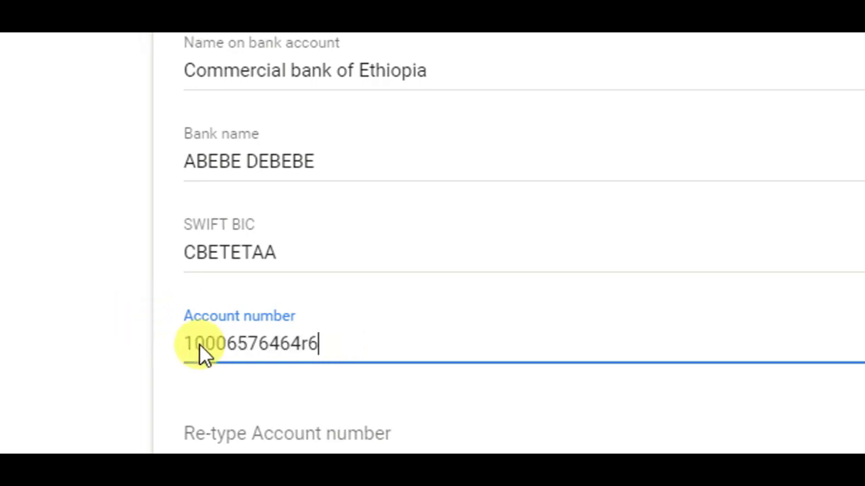
scroll(287, 385, down, 1)
click(294, 378)
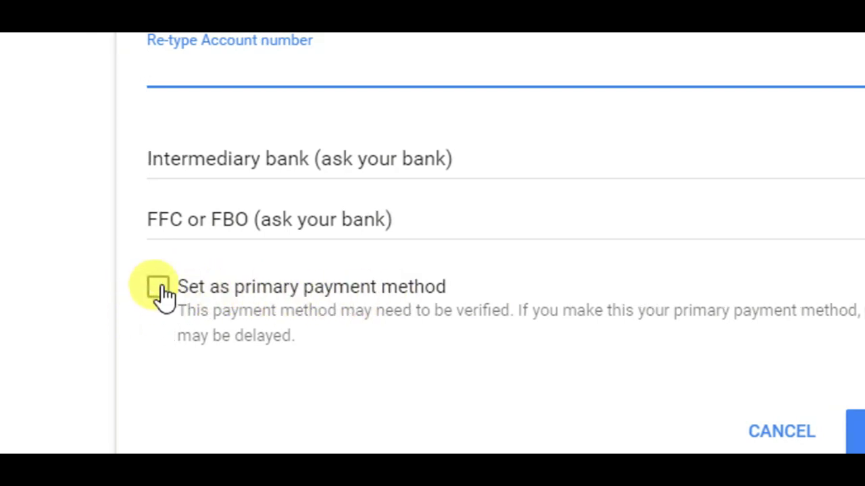
click(160, 289)
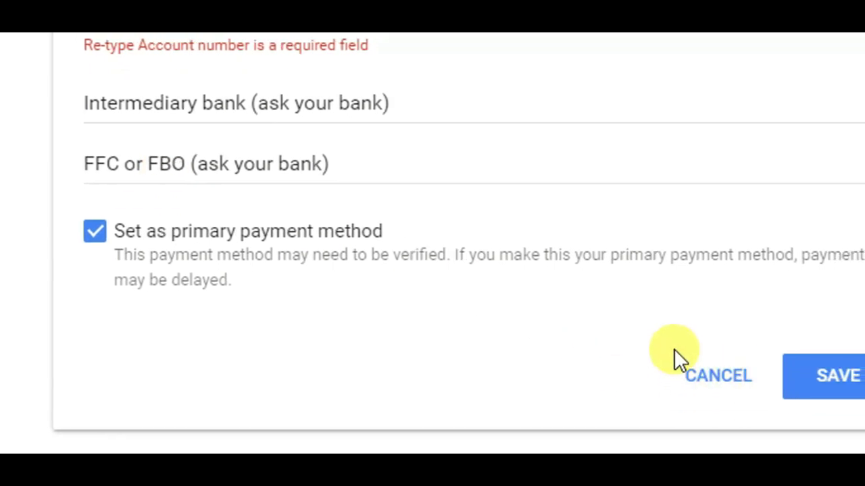
click(706, 376)
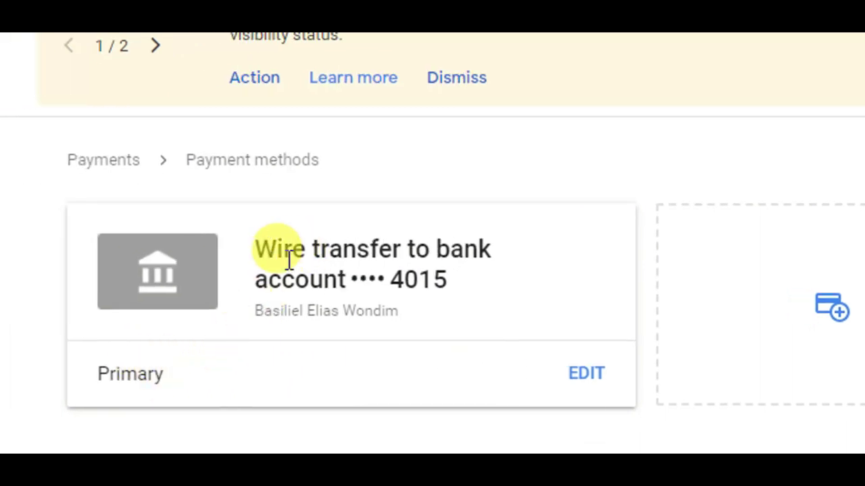
drag(290, 256, 320, 256)
click(305, 257)
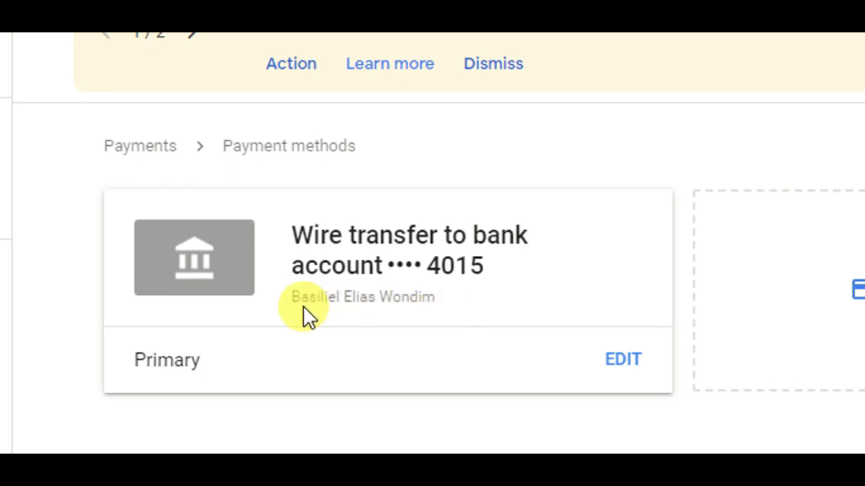
drag(294, 298, 337, 308)
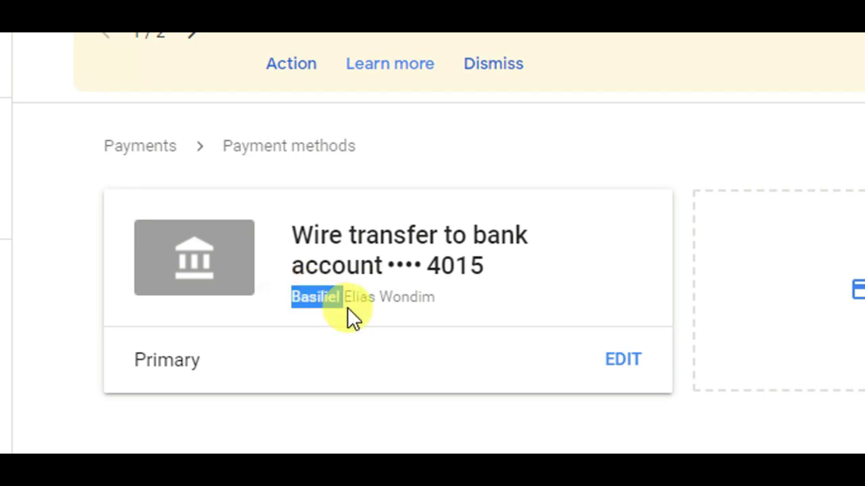
click(348, 308)
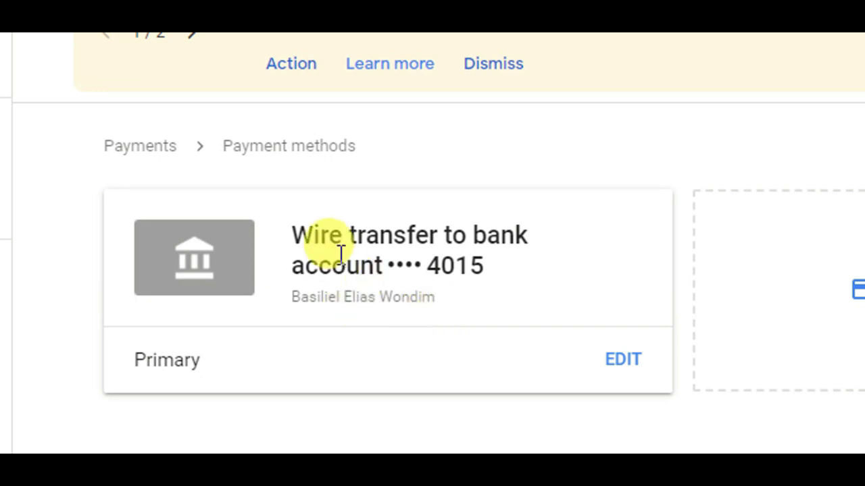
drag(435, 309, 364, 307)
click(397, 312)
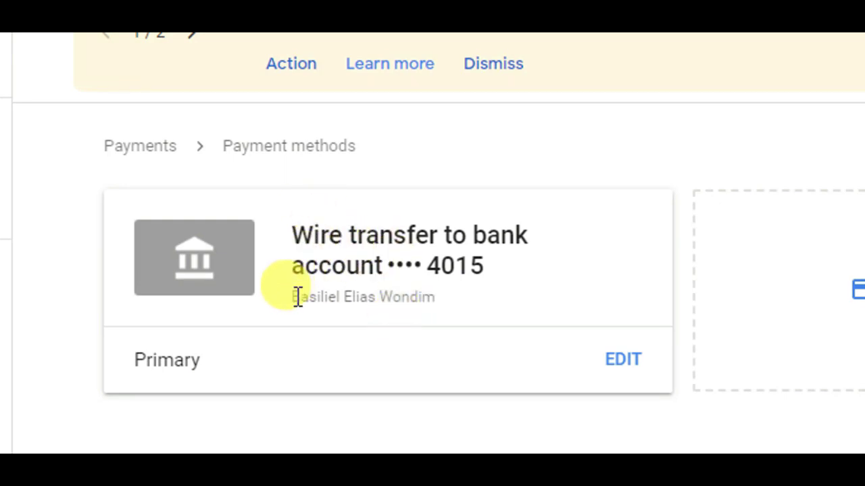
drag(297, 298, 424, 312)
click(426, 308)
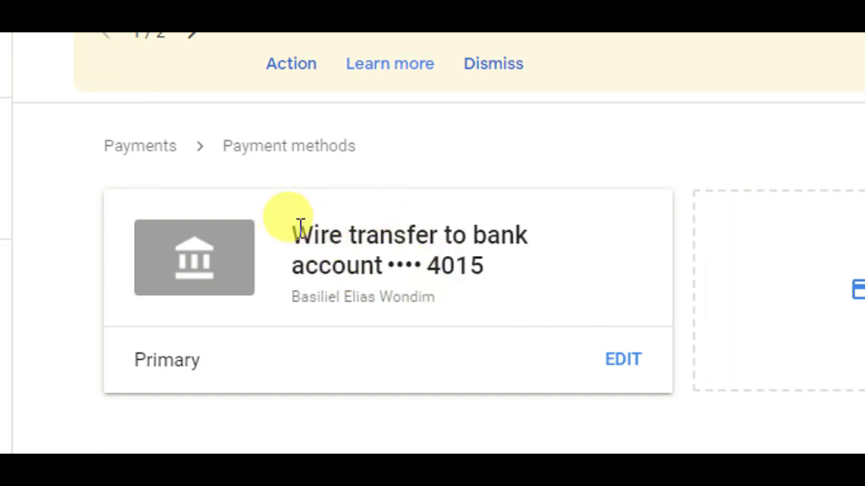
drag(300, 226, 362, 256)
click(295, 262)
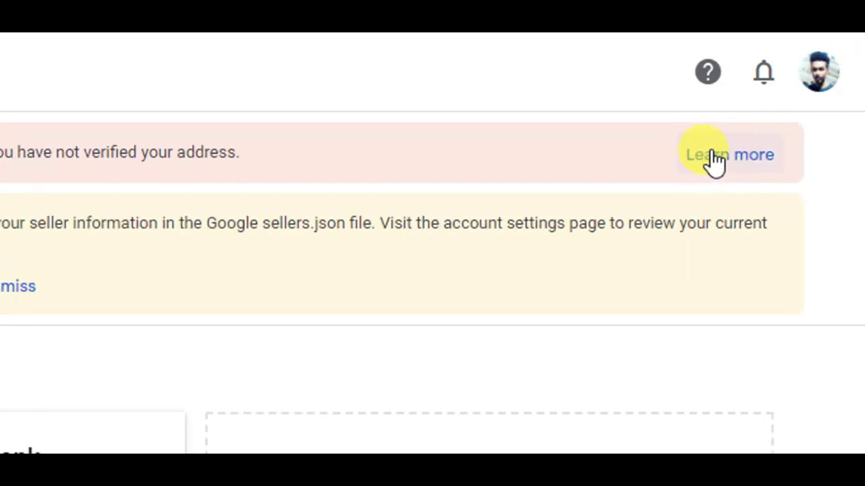
Step: Open the help article on verifying the address with a PIN, then its PIN troubleshooter
click(712, 154)
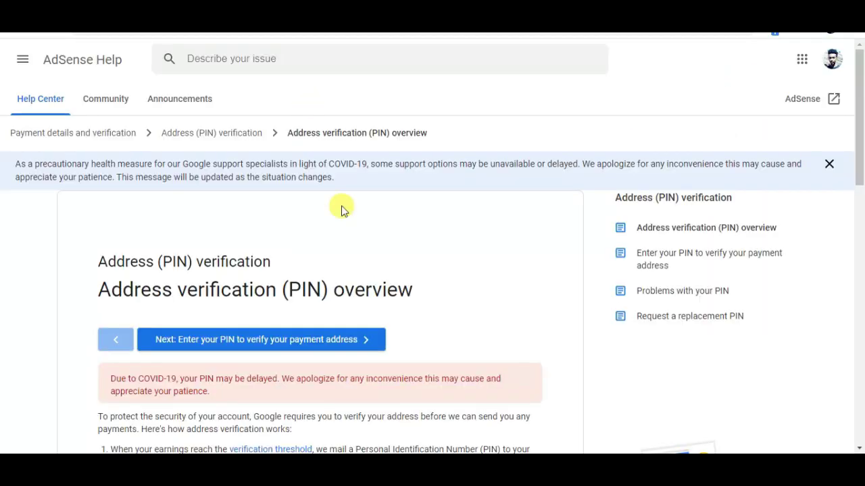
scroll(623, 177, down, 3)
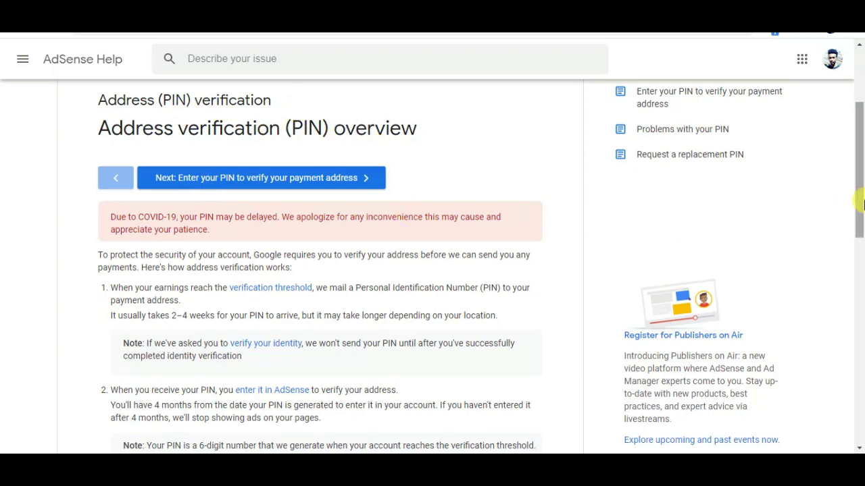
scroll(859, 189, up, 1)
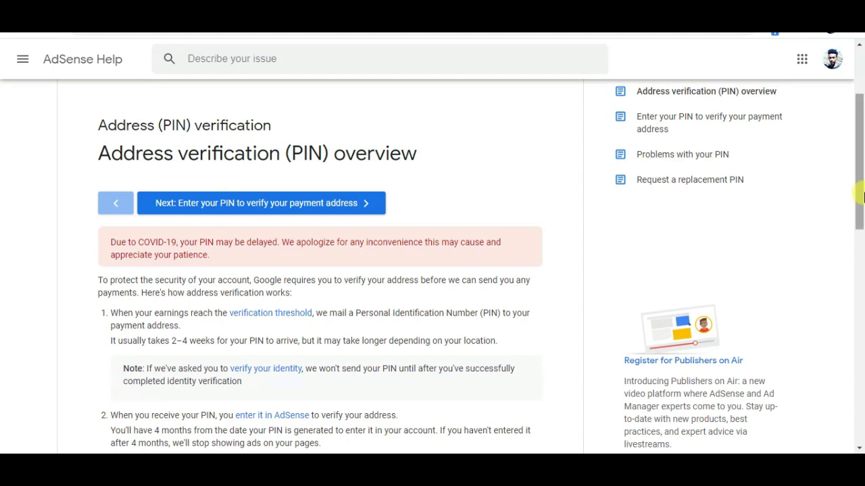
drag(860, 199, 862, 355)
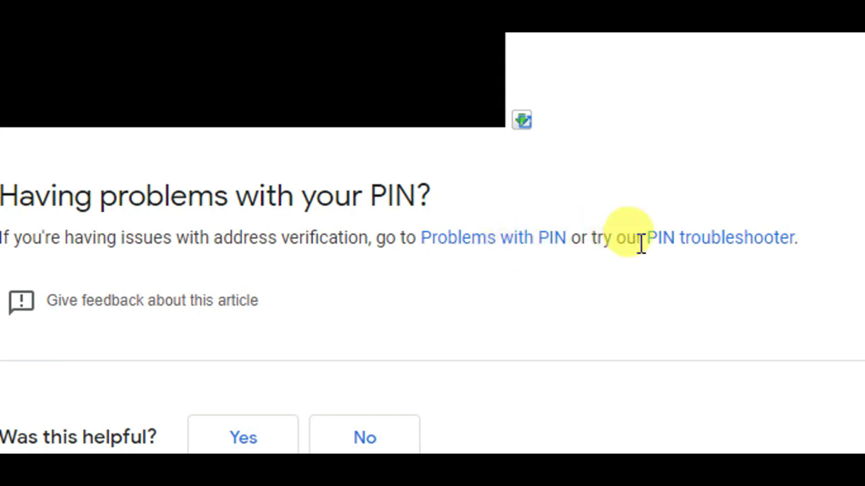
click(719, 244)
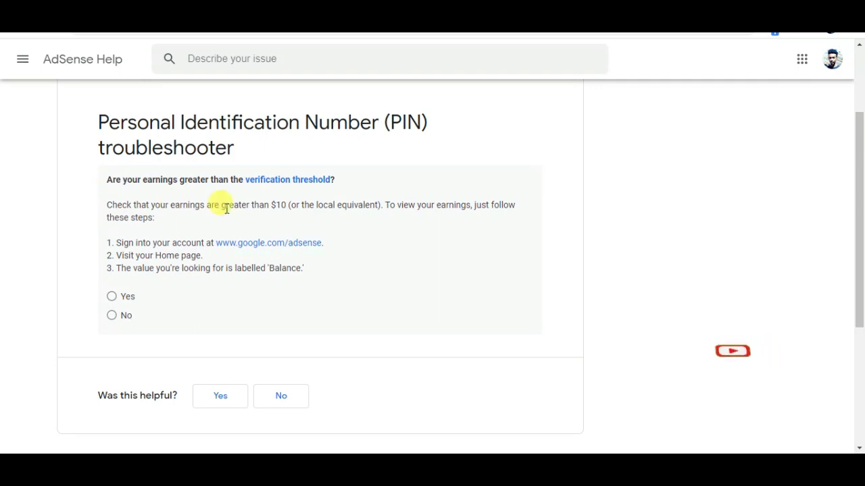
Step: Answer the troubleshooter Yes to the $10 threshold, No to receiving the PIN, Yes to three replacements
double_click(288, 206)
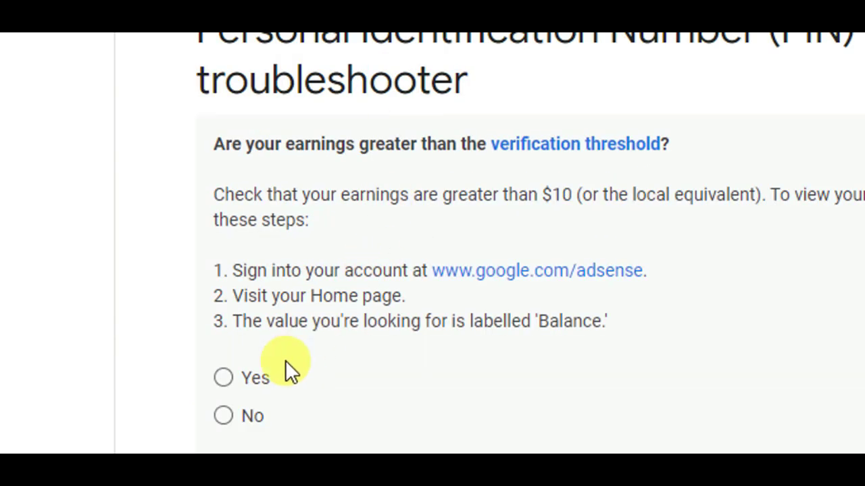
click(233, 369)
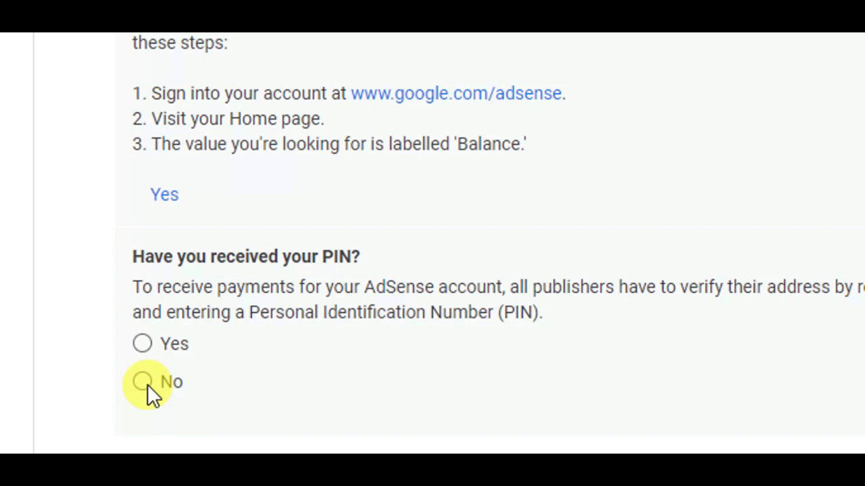
click(143, 382)
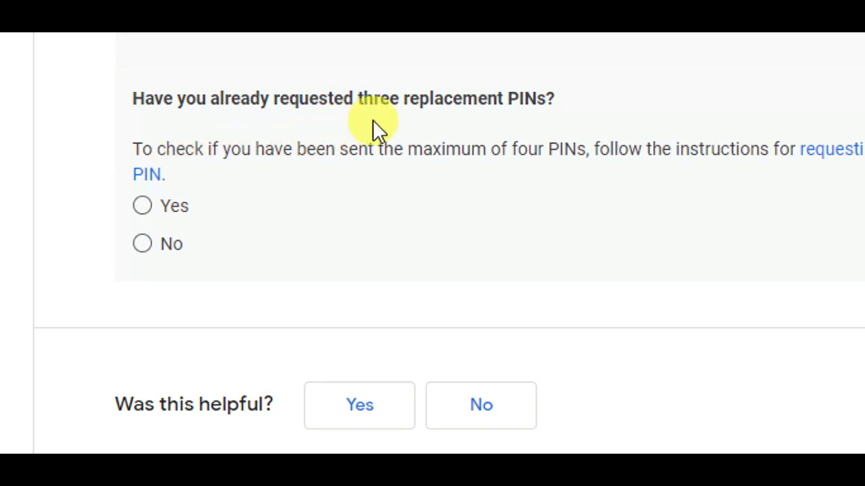
click(149, 205)
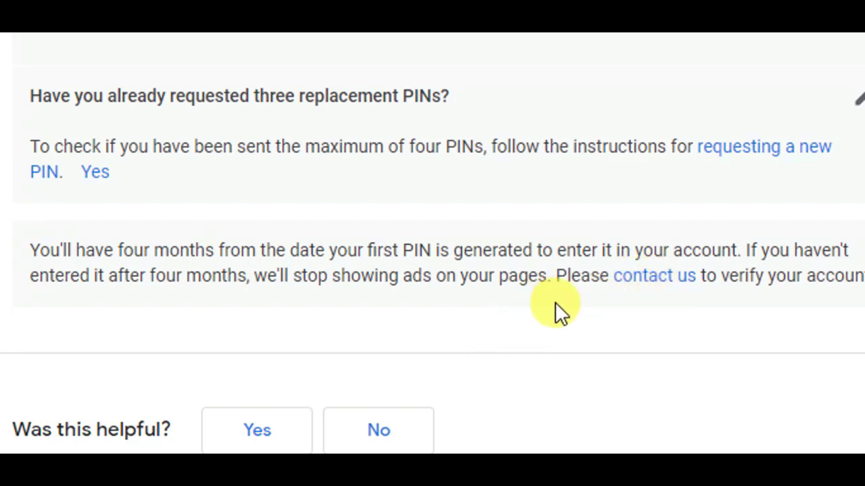
scroll(376, 96, up, 2)
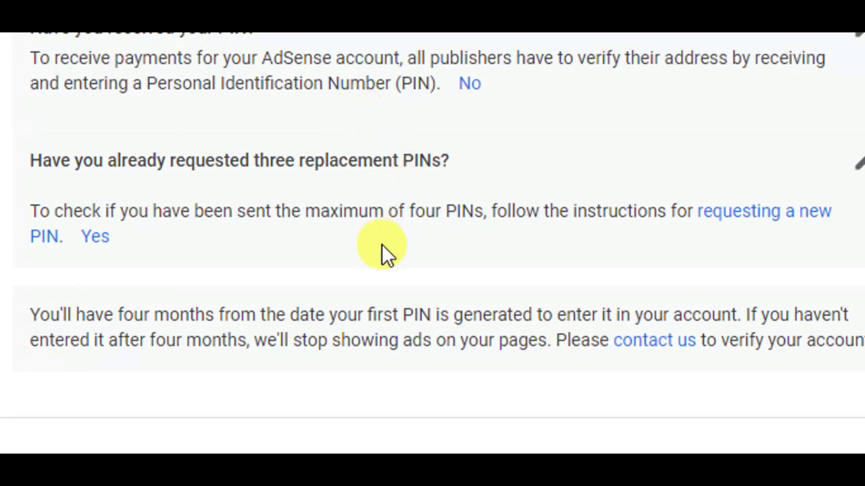
click(381, 245)
scroll(652, 358, down, 1)
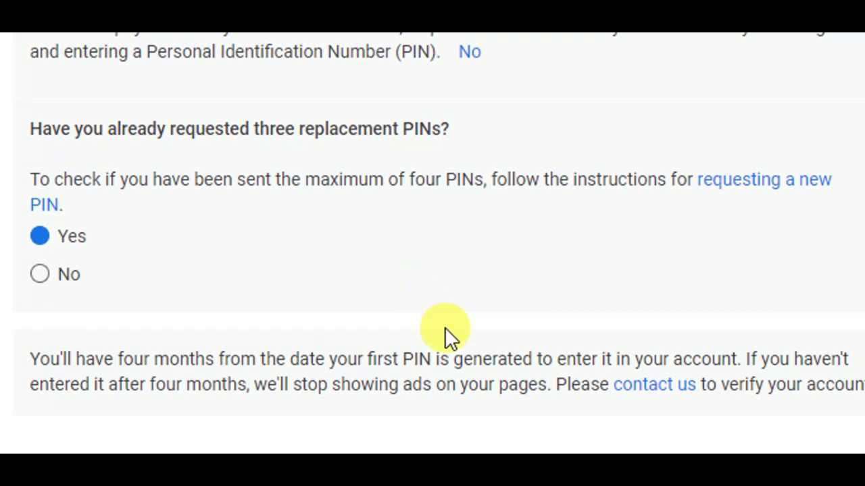
scroll(617, 374, down, 1)
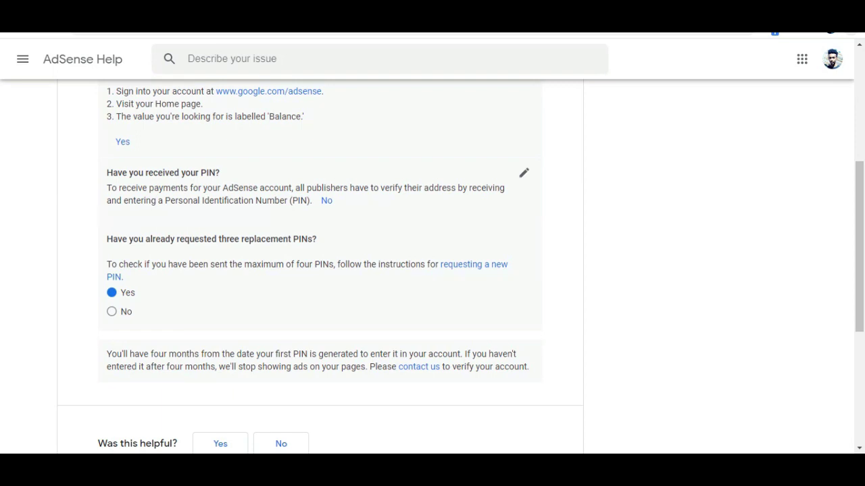
click(849, 28)
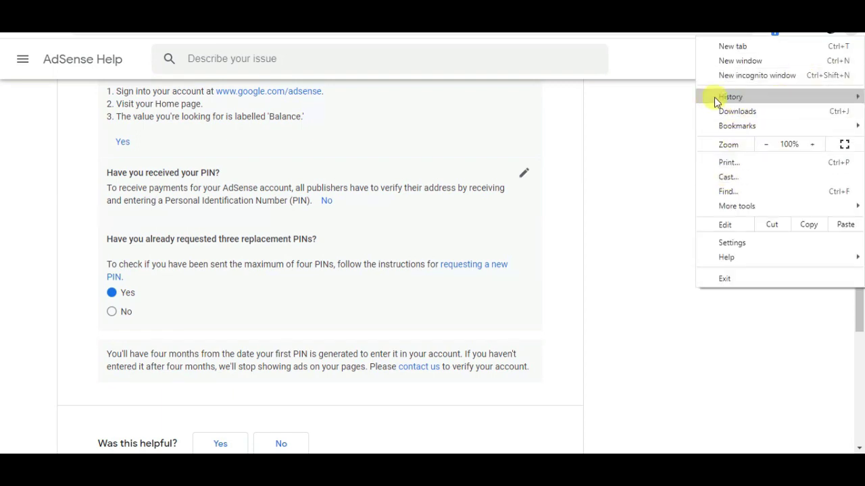
Step: Go to Chrome's History page and choose Clear browsing data
mouse_move(728, 101)
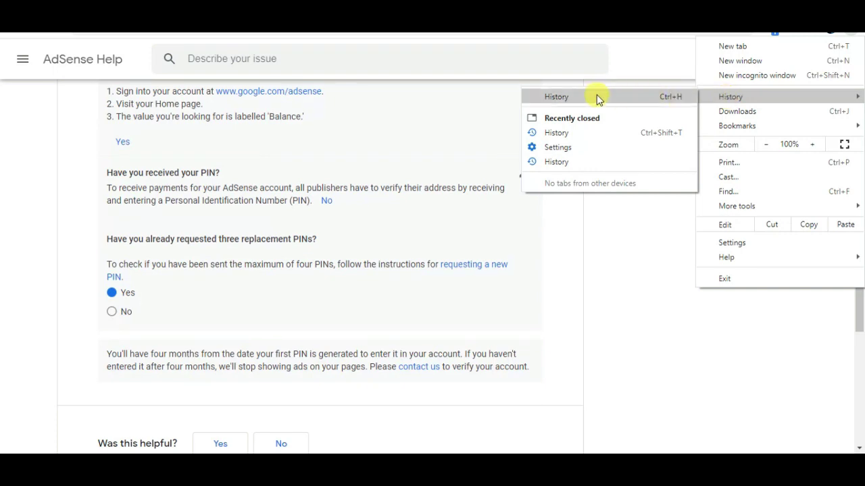
click(560, 98)
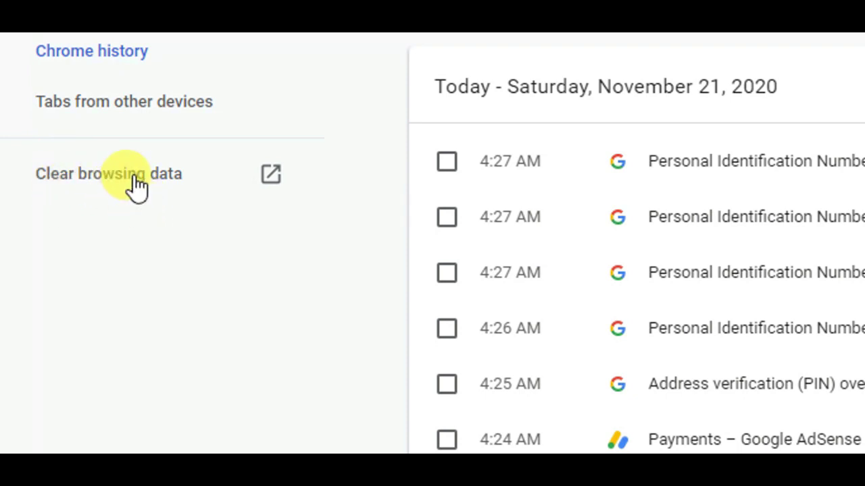
click(135, 181)
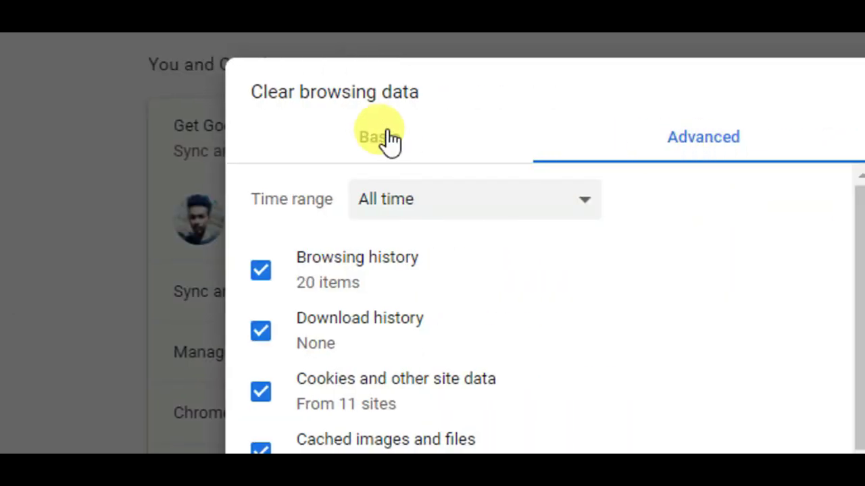
Step: Review Basic and Advanced clearing options with time range All time, then cancel without clearing
click(383, 136)
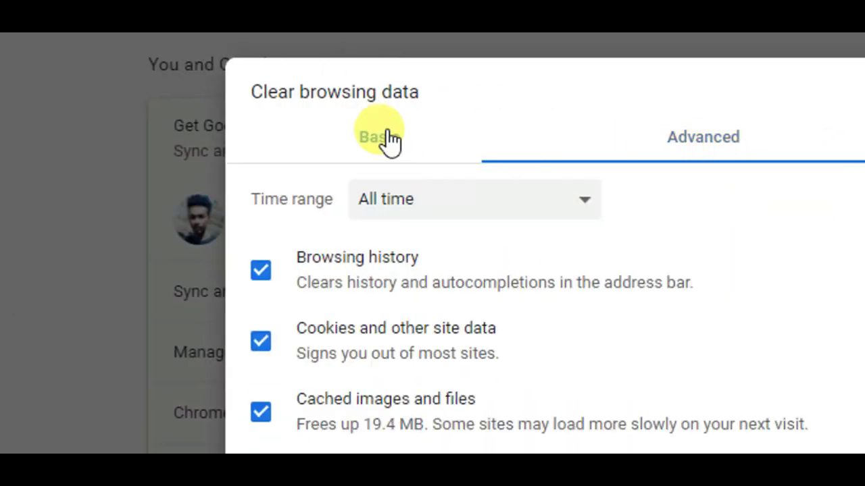
click(395, 201)
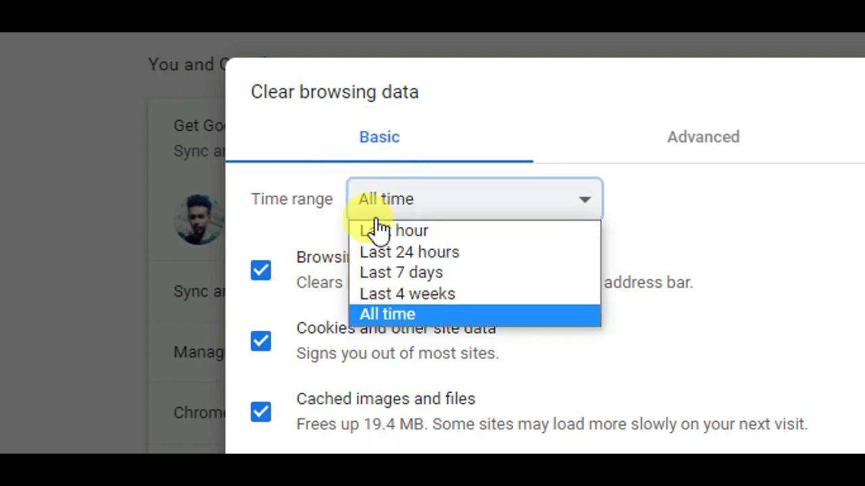
click(386, 311)
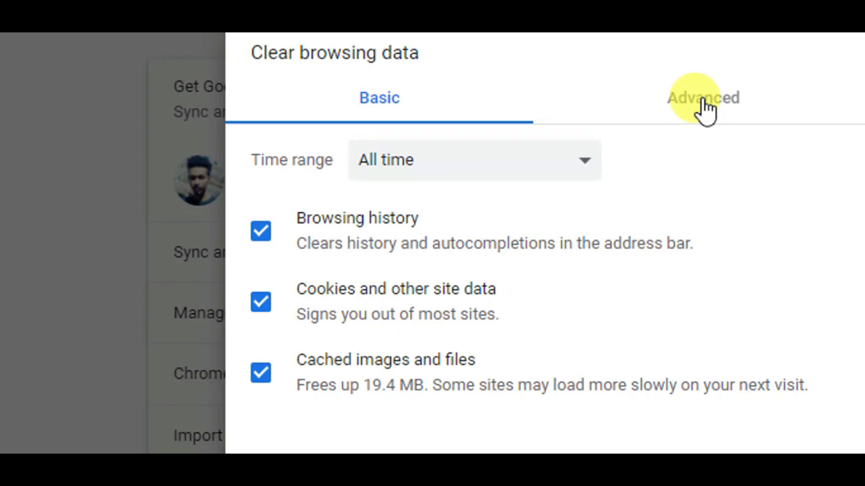
click(706, 112)
drag(734, 222, 710, 399)
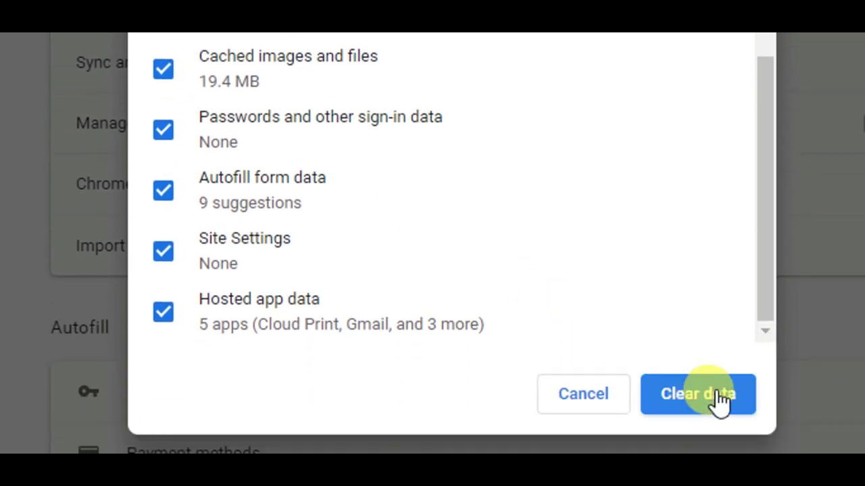
click(586, 398)
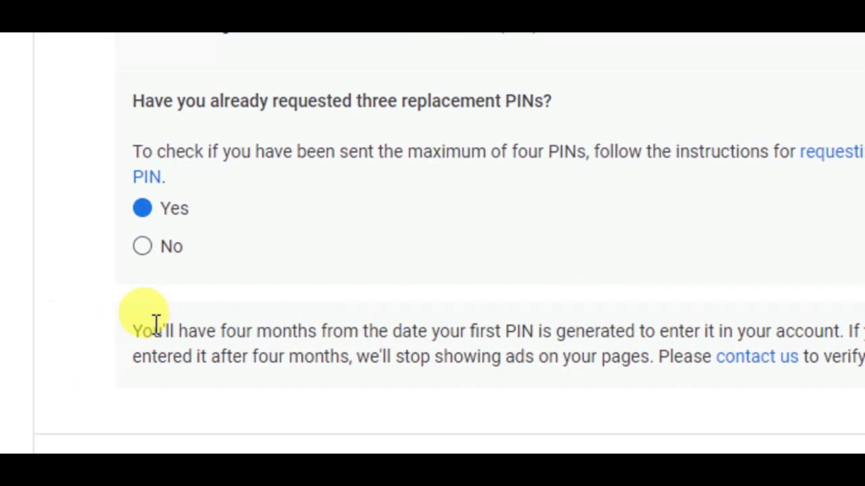
Step: Back on the troubleshooter, follow the 'contact us' link to the PIN contact form
drag(154, 323, 236, 324)
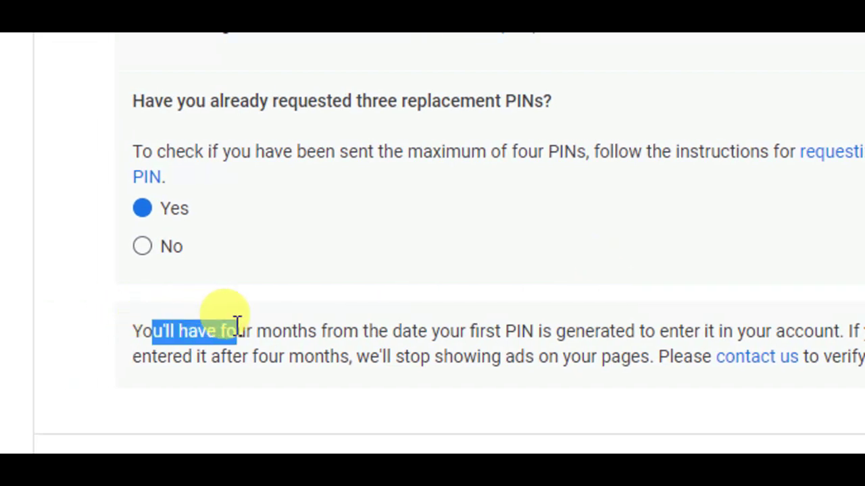
click(225, 314)
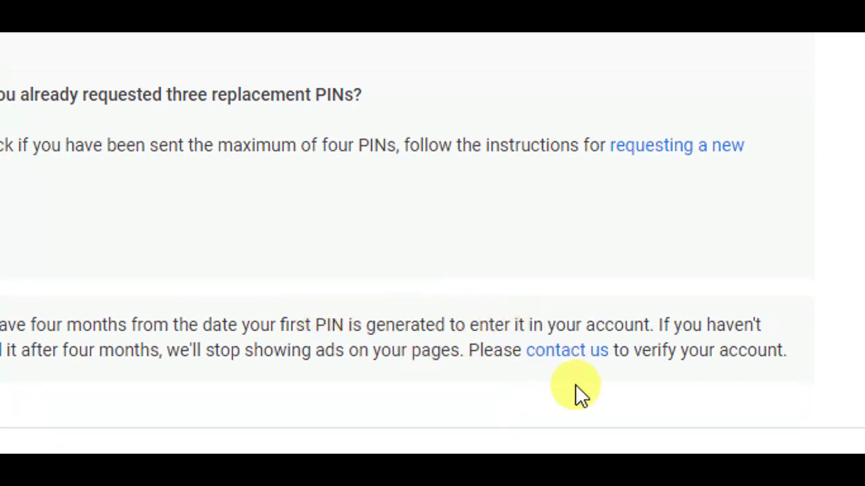
click(564, 351)
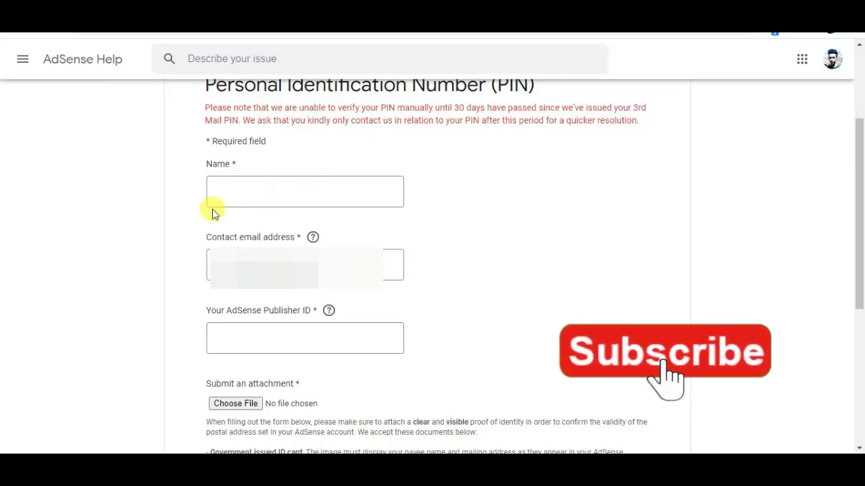
Step: Type a name into the Name field, erasing the mistyped first attempt and retyping it
scroll(860, 193, up, 1)
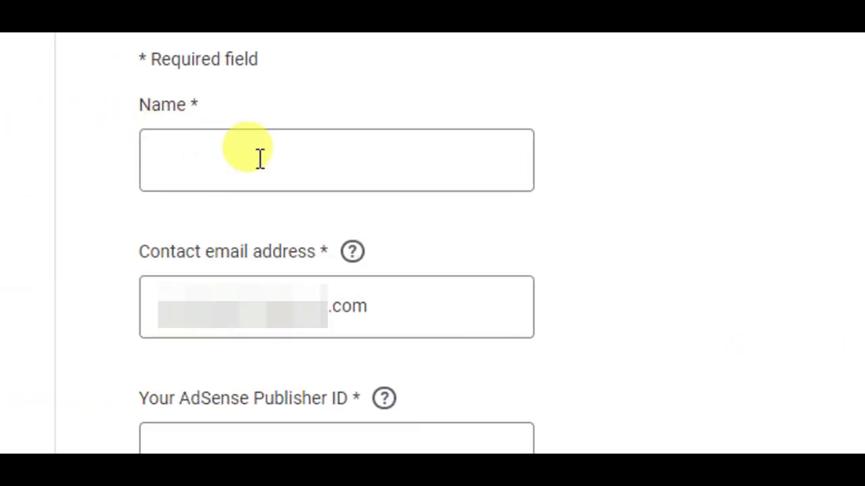
click(260, 159)
text(babeba)
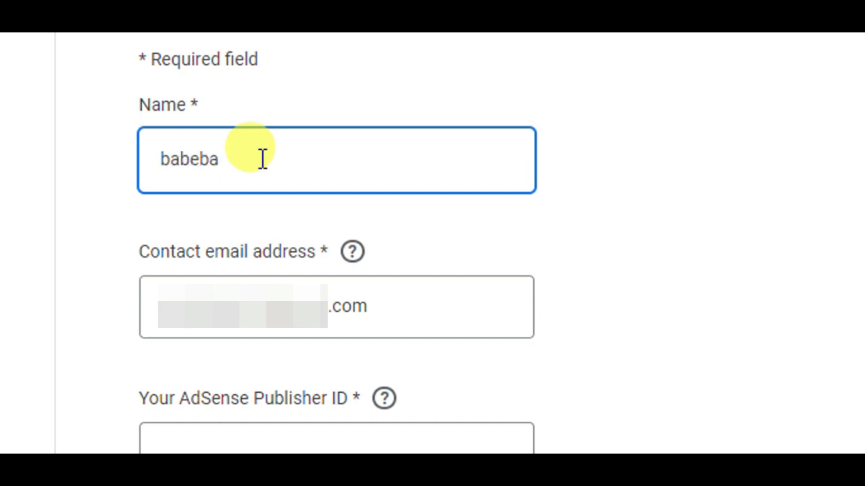
drag(262, 158, 181, 162)
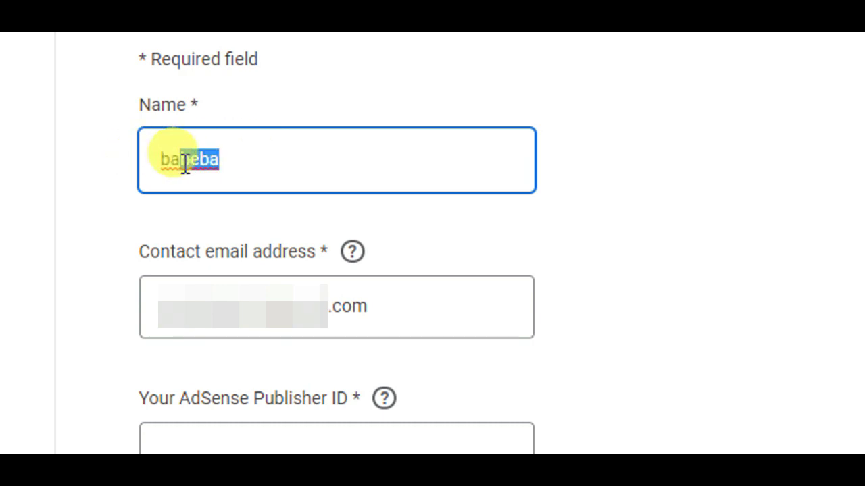
key(BackSpace)
key(BackSpace)
key(BackSpace)
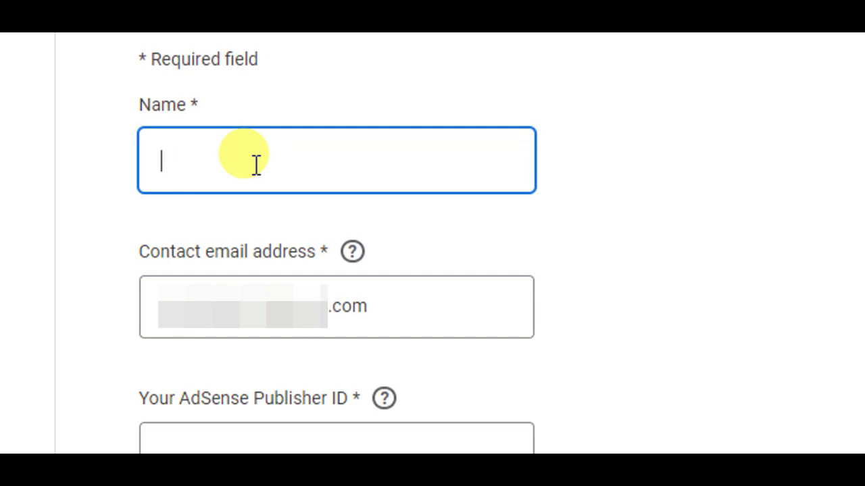
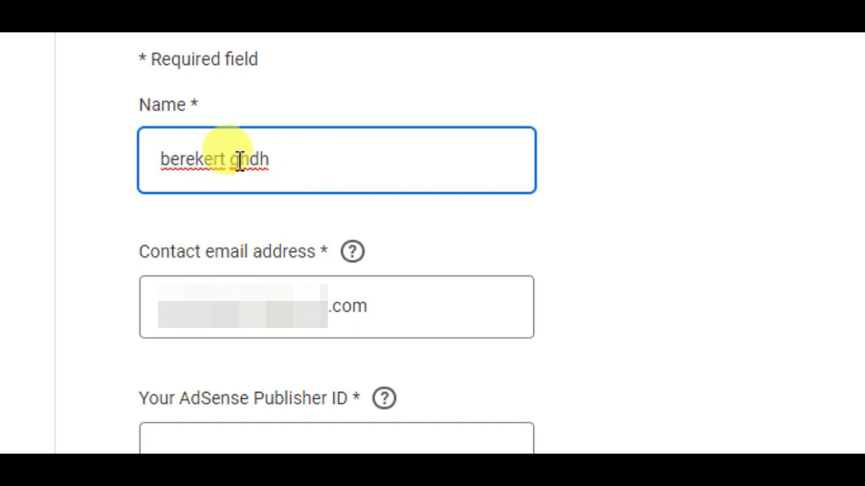
drag(299, 160, 181, 165)
click(327, 170)
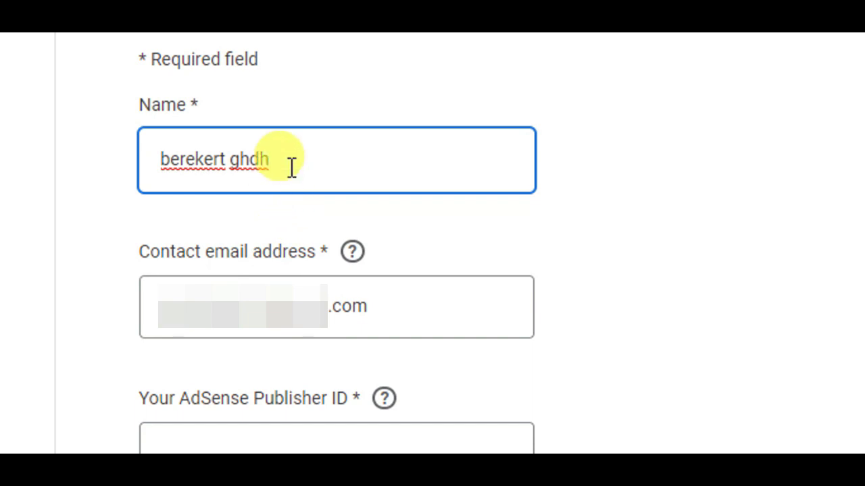
drag(291, 167, 145, 160)
click(307, 165)
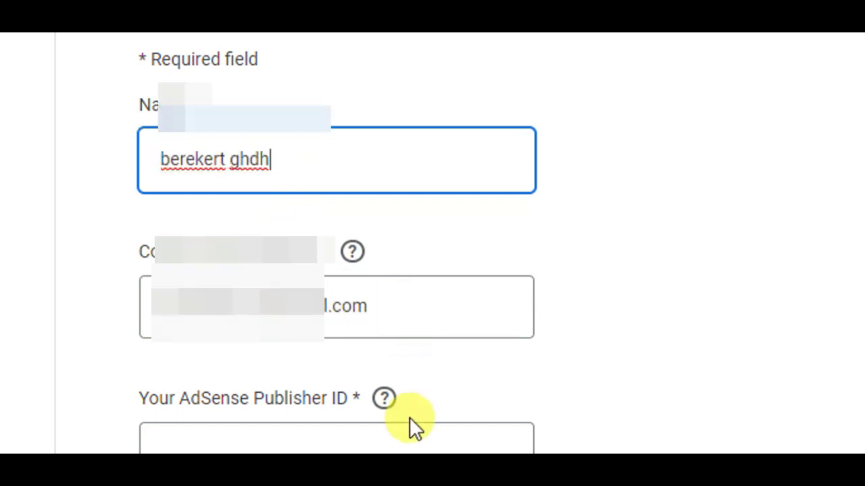
Step: Overwrite the existing name with the corrected name, then move to the Publisher ID field
scroll(413, 426, down, 1)
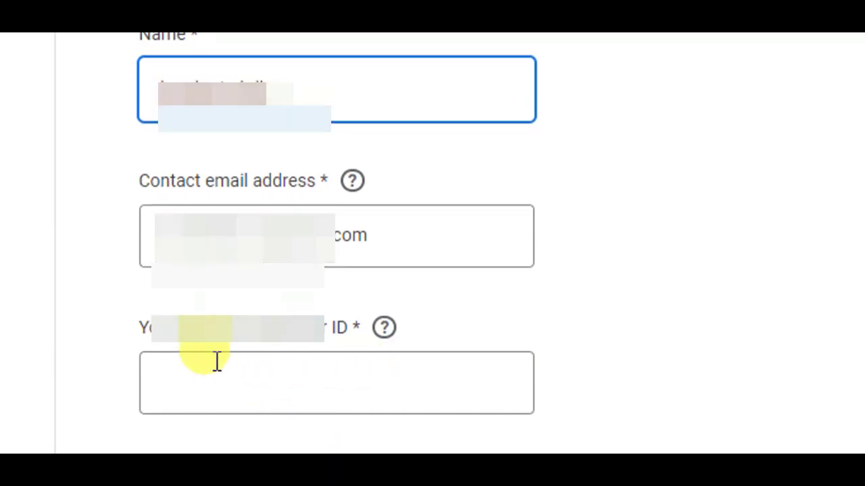
scroll(312, 238, up, 1)
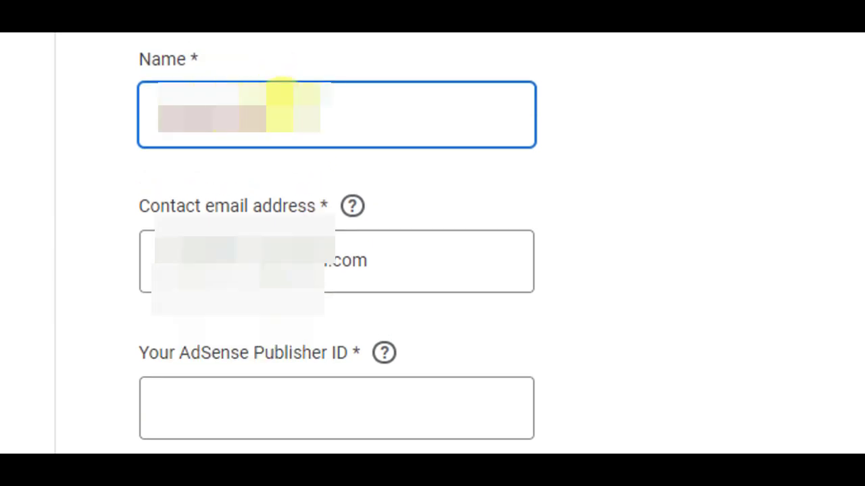
drag(271, 98, 141, 118)
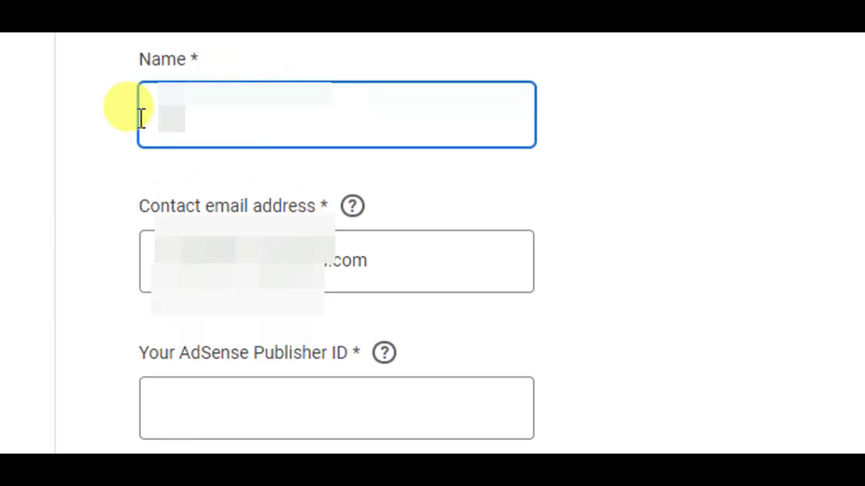
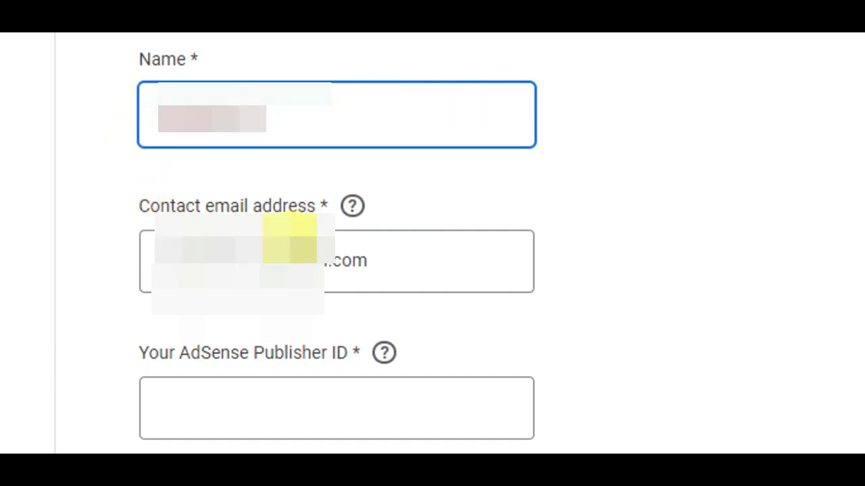
click(298, 379)
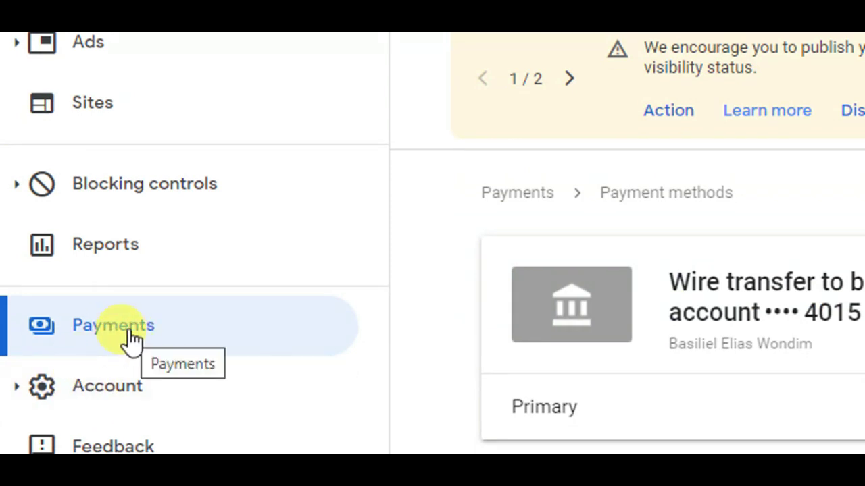
Step: Open Payments > Manage settings, edit the account nickname, and copy its publisher ID
click(130, 341)
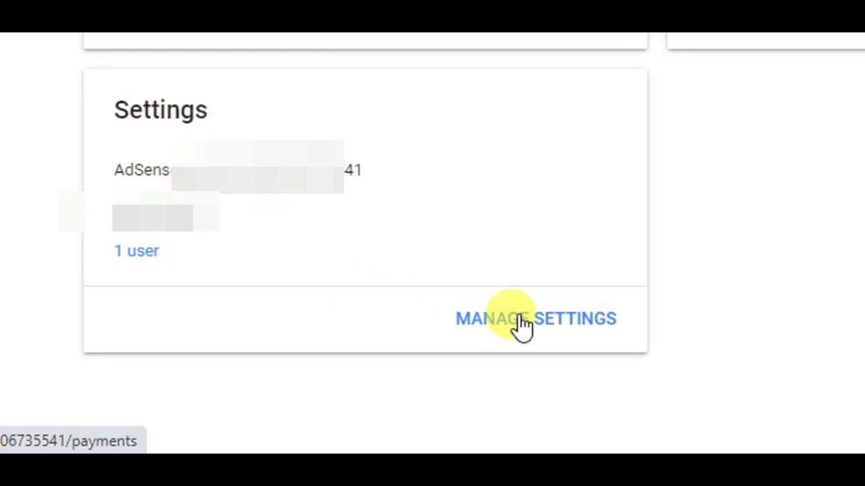
click(550, 321)
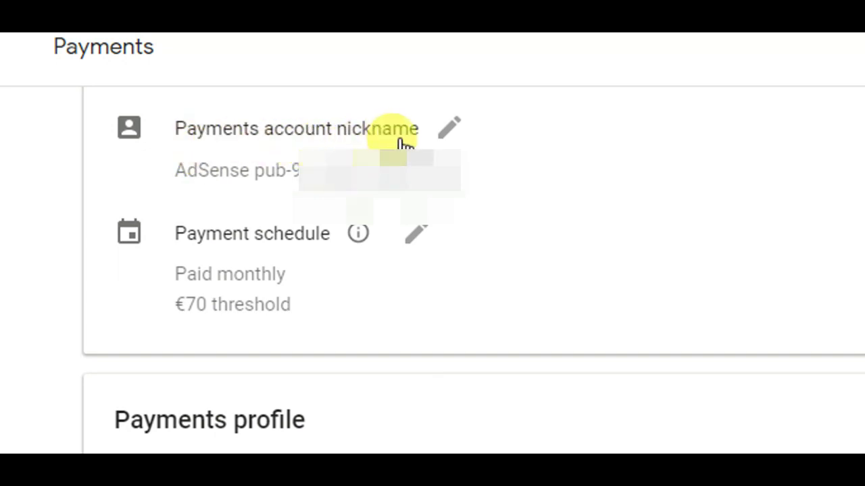
click(452, 134)
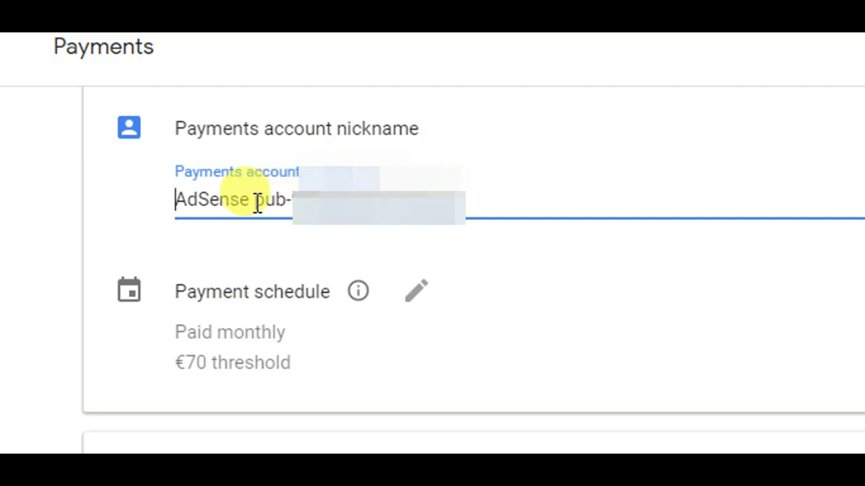
drag(256, 202, 477, 214)
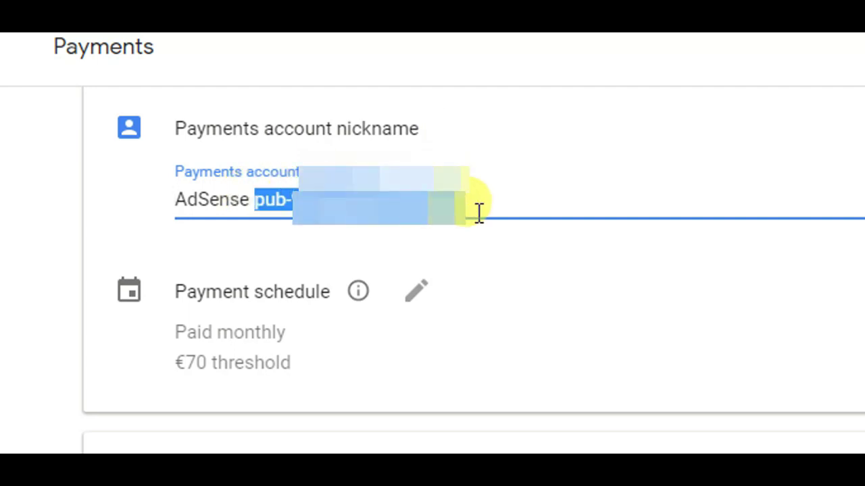
right_click(423, 208)
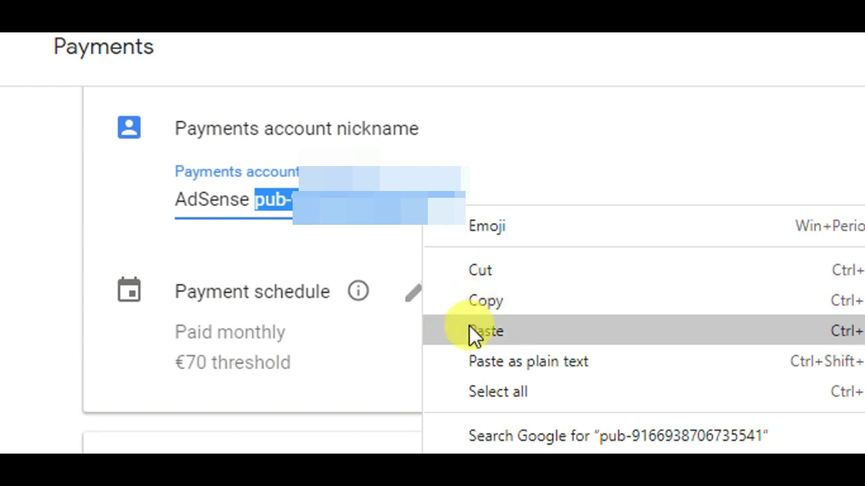
click(477, 301)
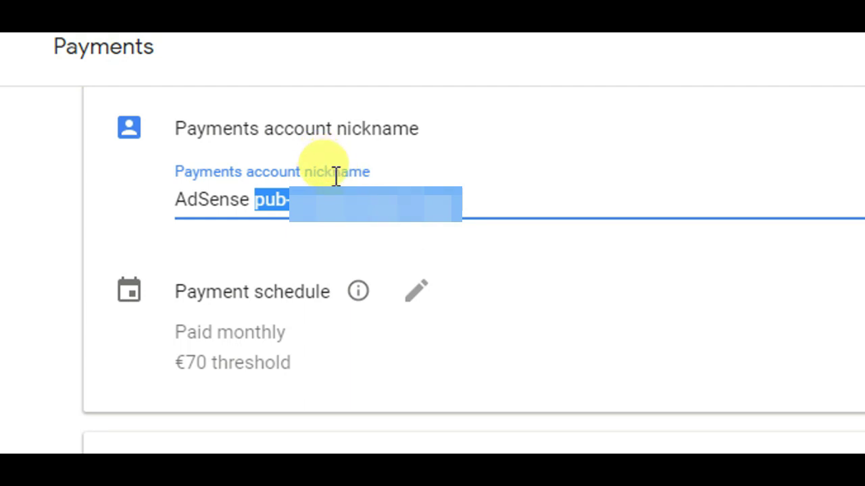
Step: Paste the copied publisher ID into the PIN form's Publisher ID field
scroll(322, 94, up, 1)
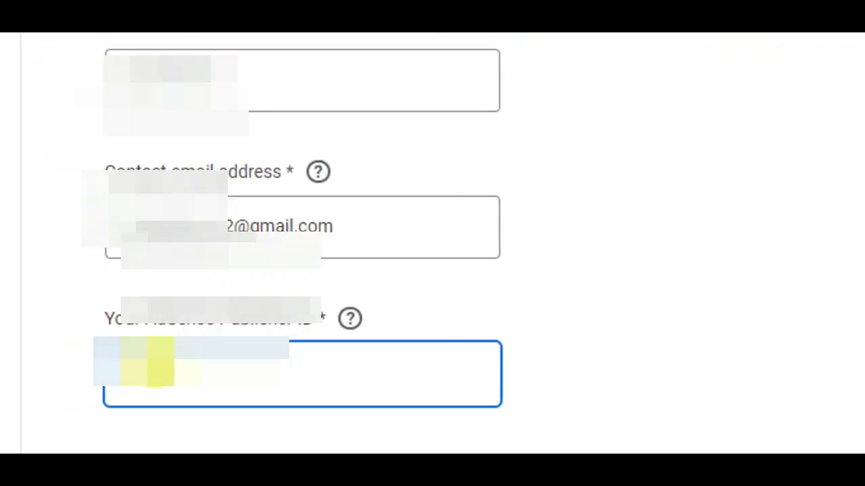
scroll(224, 396, down, 1)
right_click(224, 397)
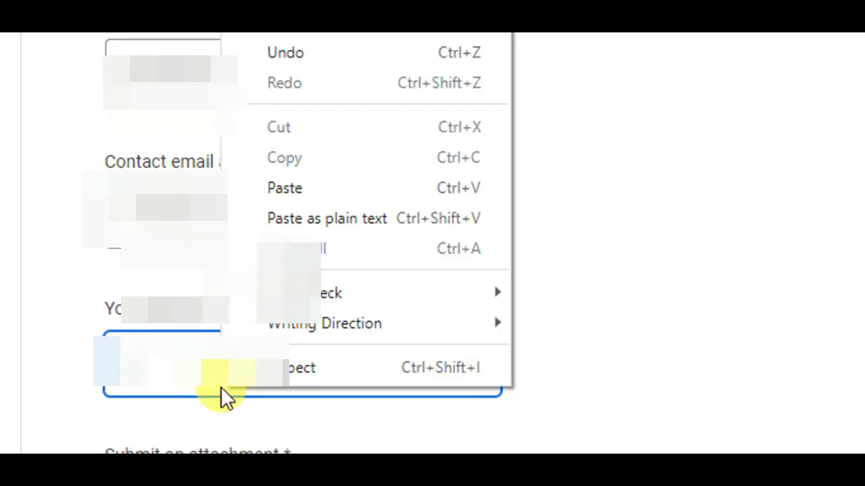
click(329, 189)
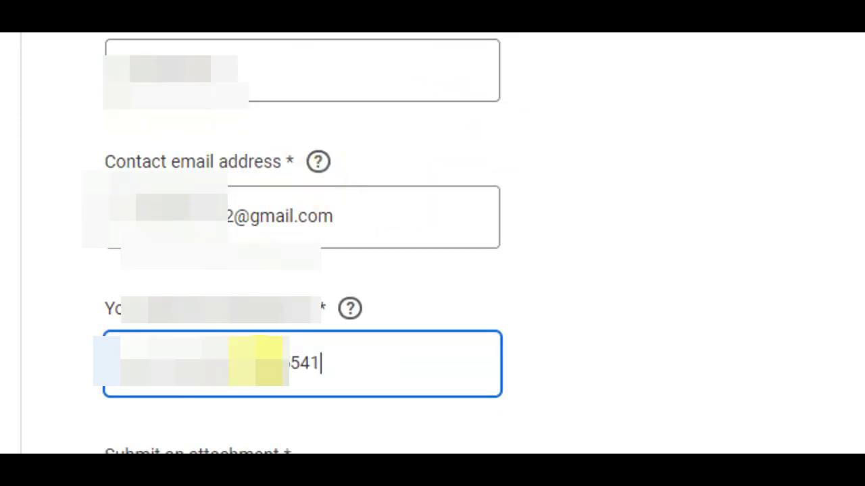
scroll(202, 391, down, 3)
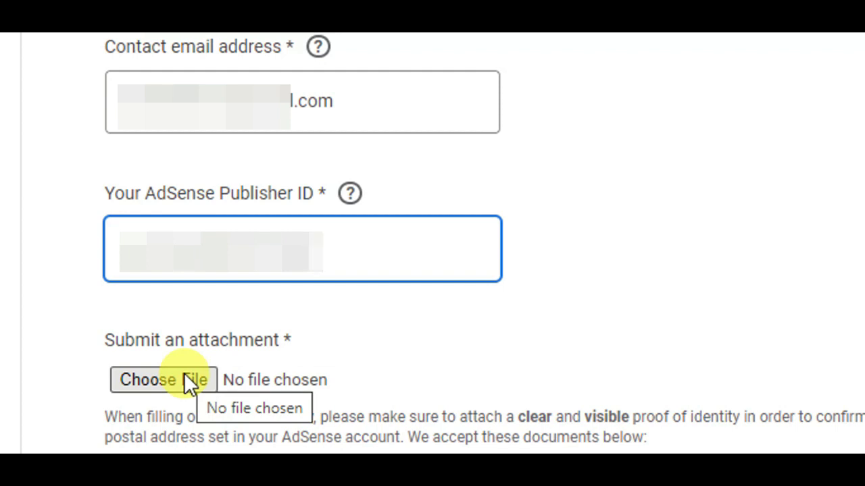
scroll(170, 387, down, 1)
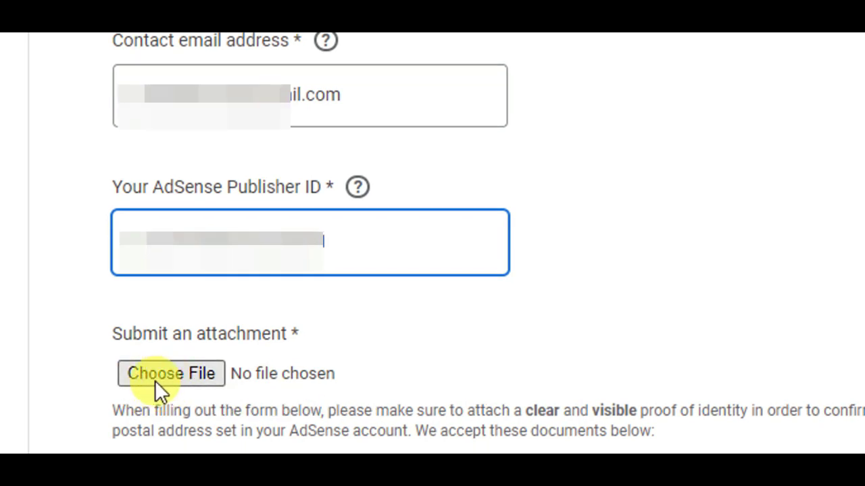
Step: Attach the ID-card image IMG_0101.jpg to the PIN contact form
click(169, 375)
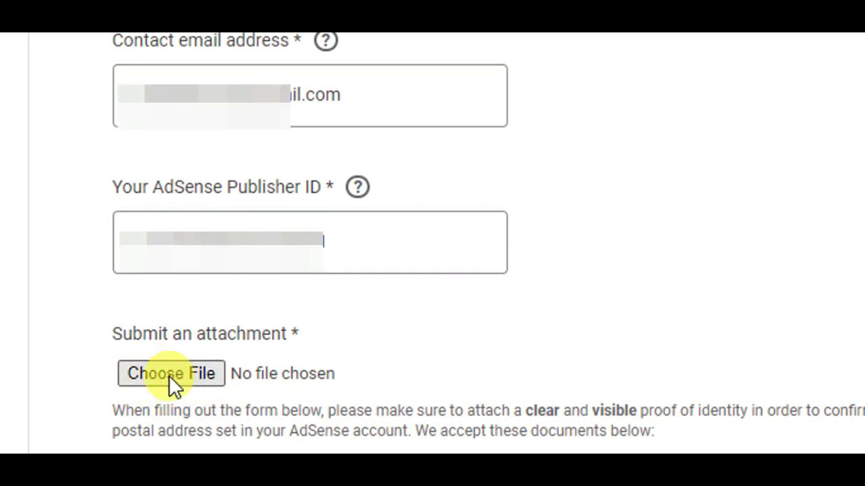
click(169, 376)
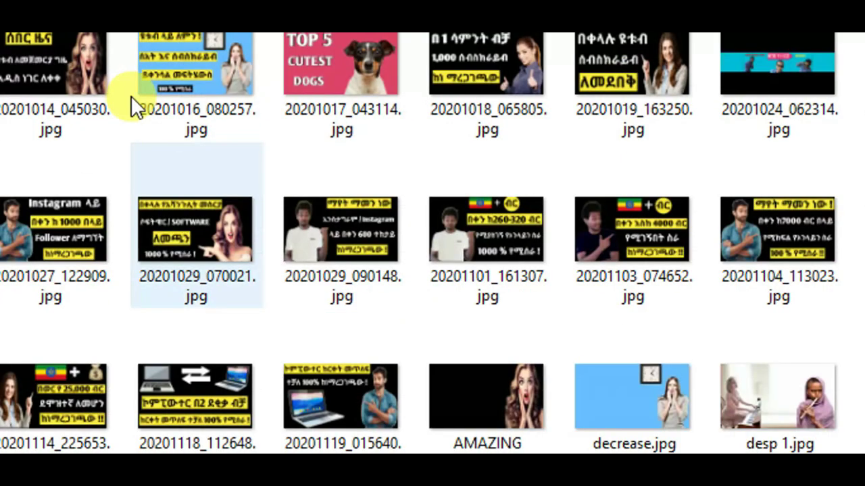
scroll(133, 100, down, 2)
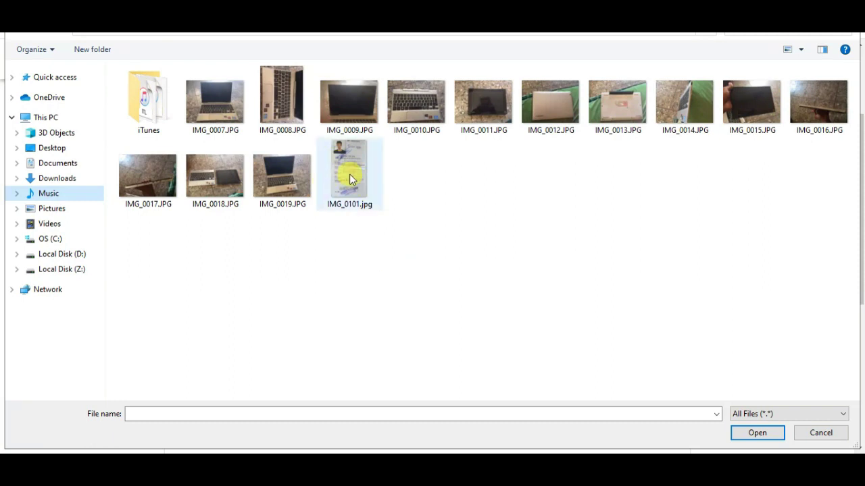
click(350, 177)
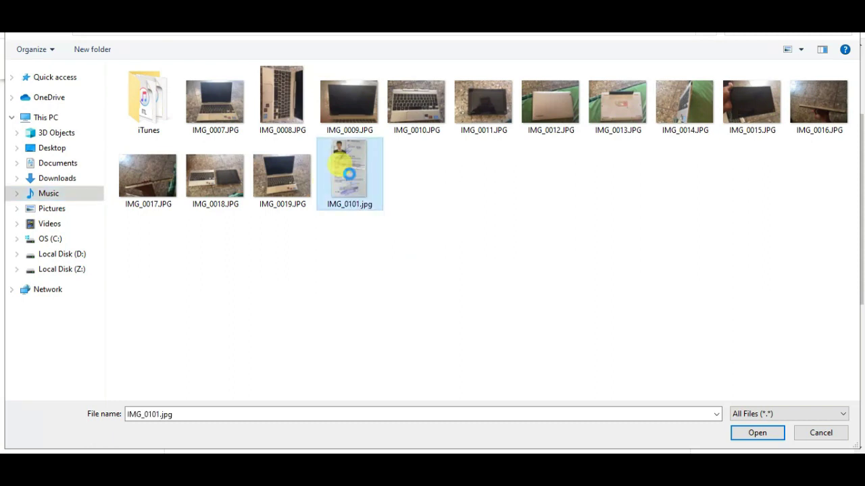
right_click(371, 191)
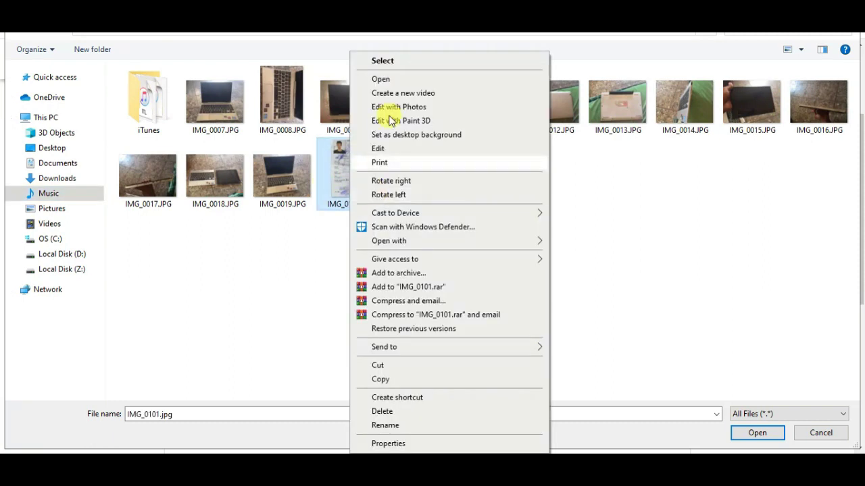
click(388, 78)
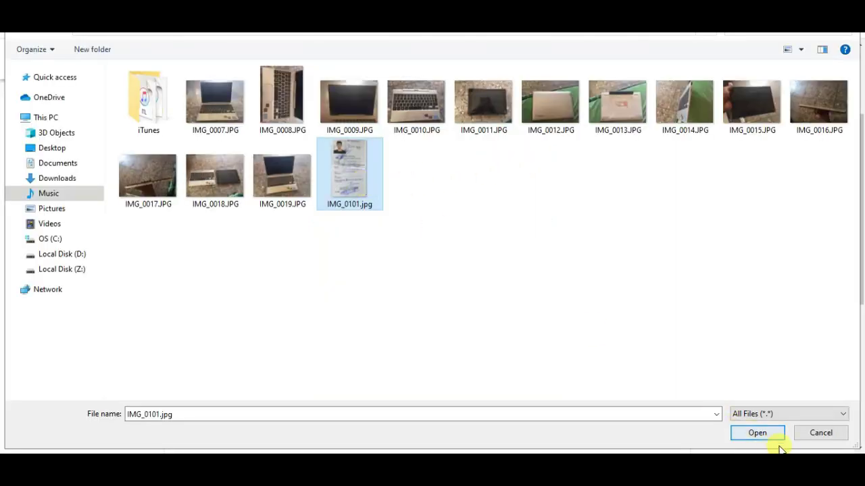
click(754, 435)
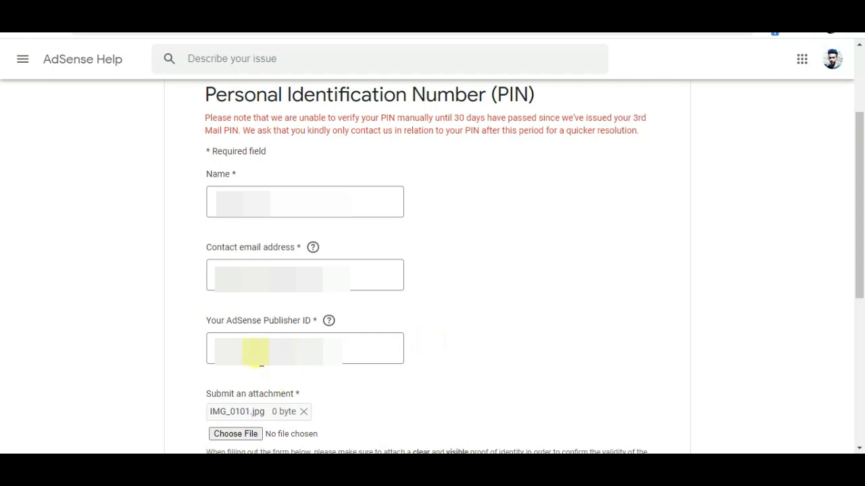
Step: Submit the completed AdSense PIN request form
scroll(303, 338, down, 2)
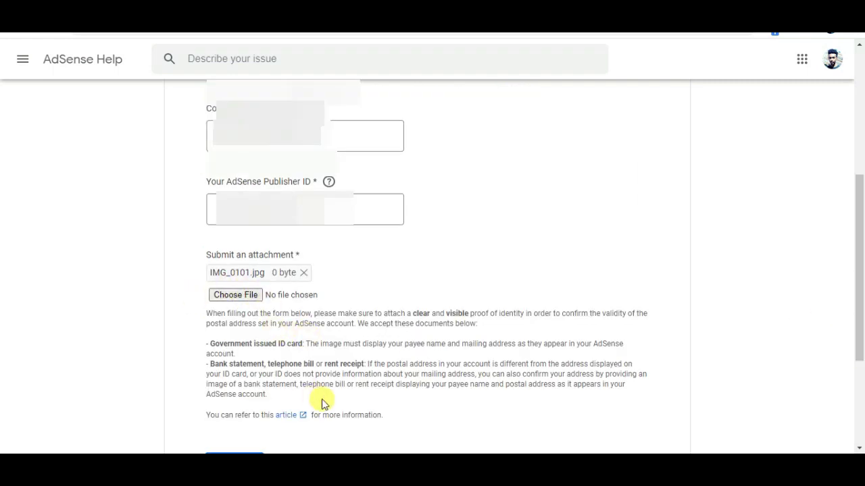
drag(861, 332, 859, 375)
click(230, 363)
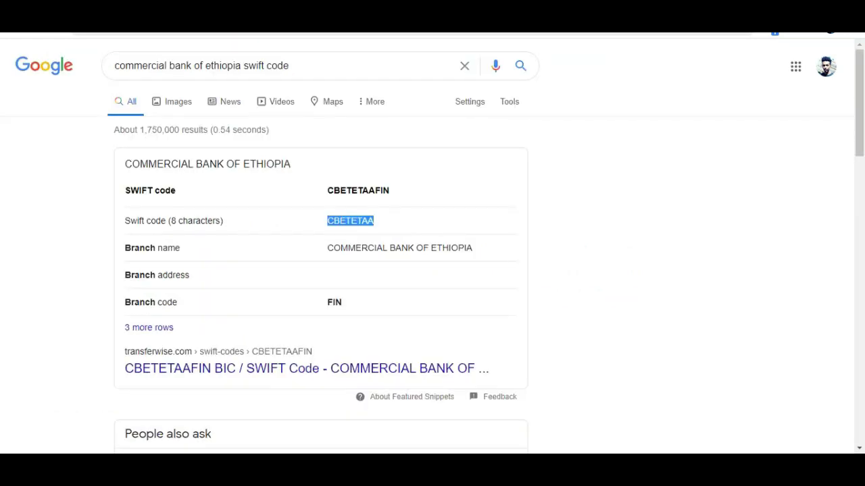
Step: Go to Gmail and open the latest adsense-support email
key(alt+Tab)
text(gma)
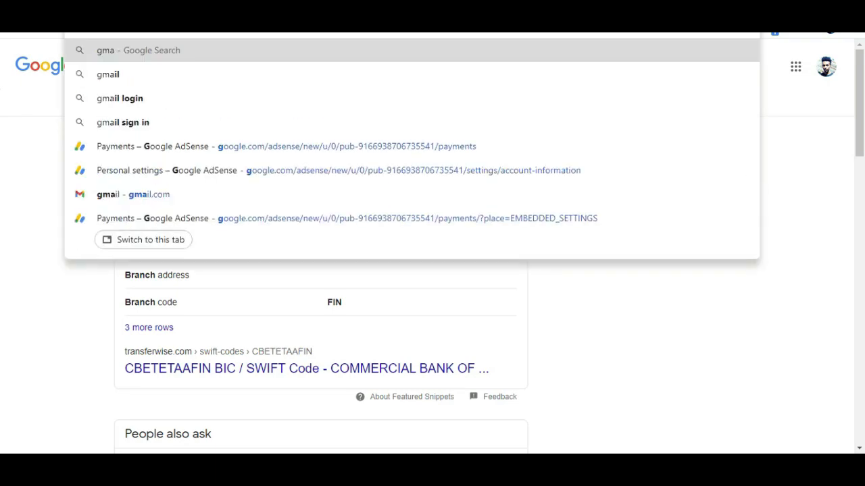
key(Return)
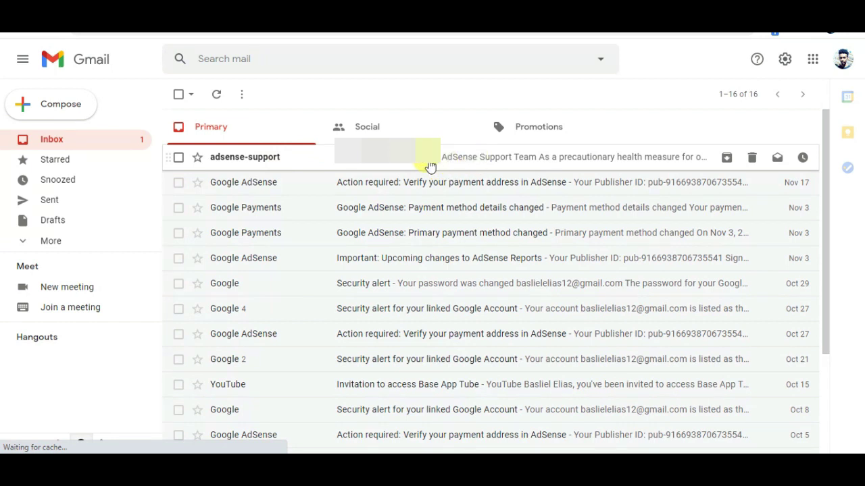
click(406, 167)
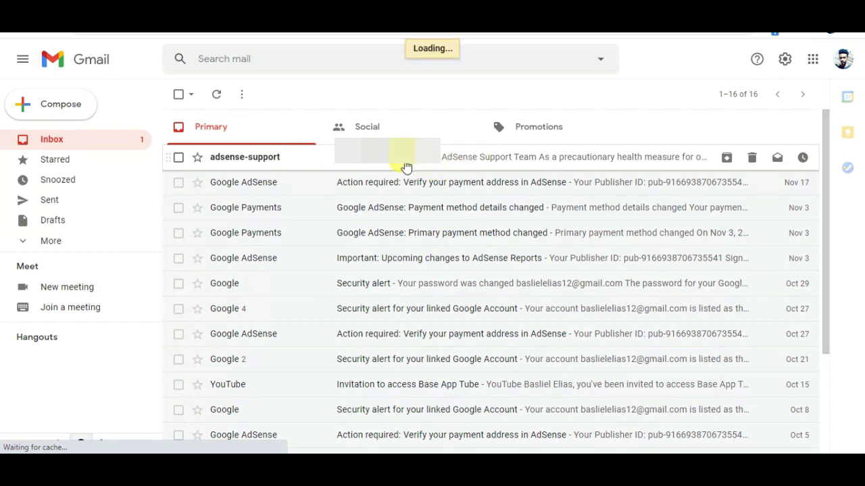